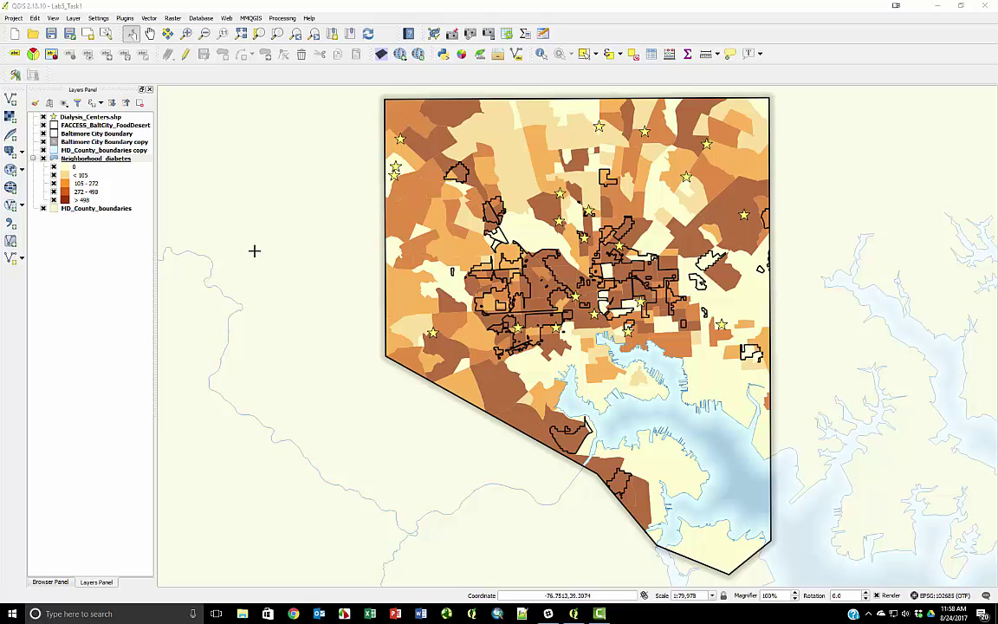
# Create a new print composer titled "Lab 5 - Baltimore diabetes"
pyautogui.click(15, 18)
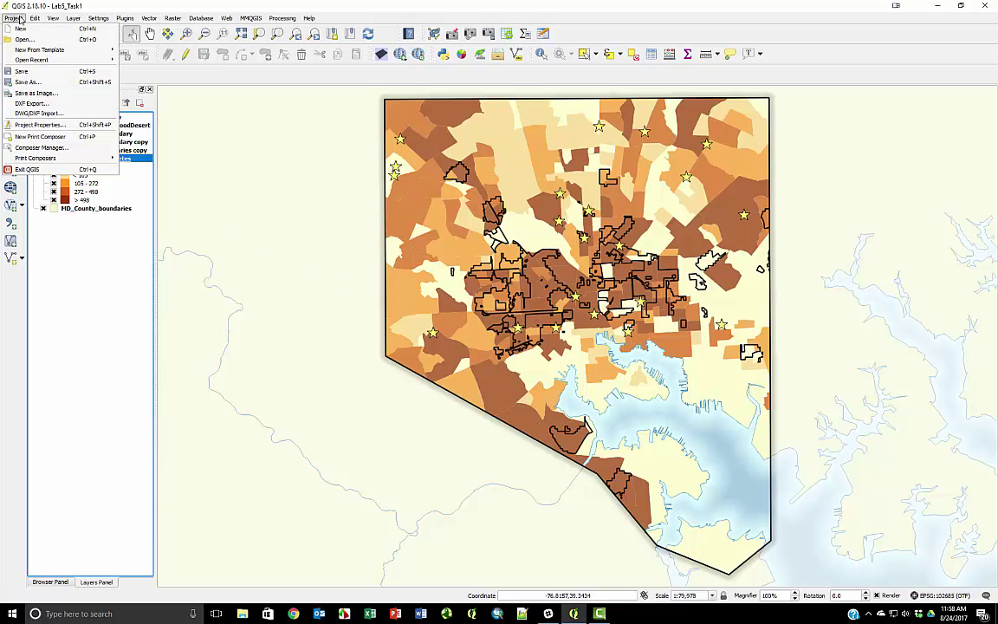
pyautogui.click(41, 136)
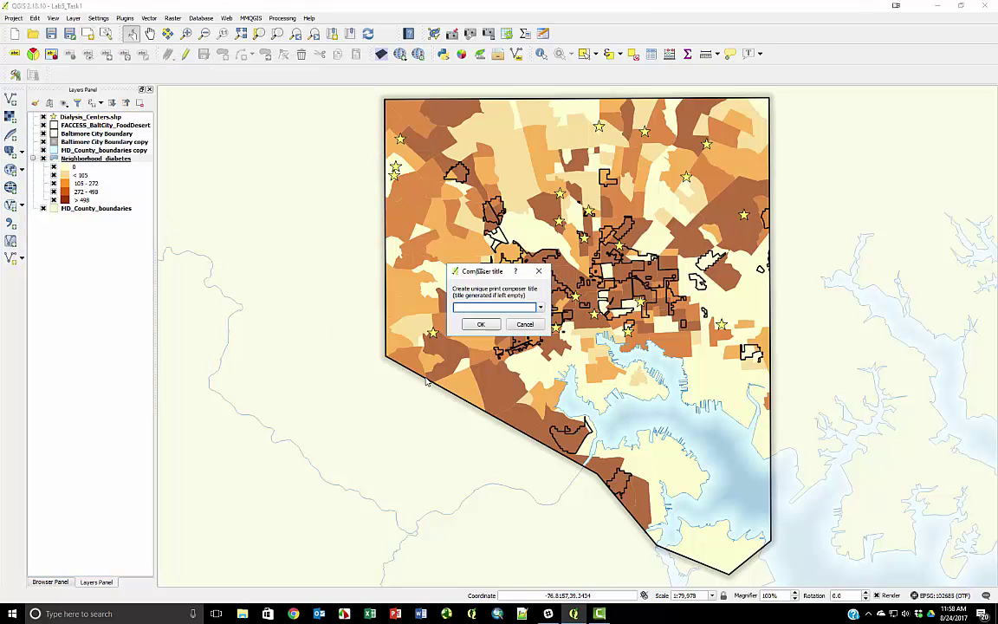
pyautogui.write('Lab 5 - Baltimore diabetes')
pyautogui.click(481, 324)
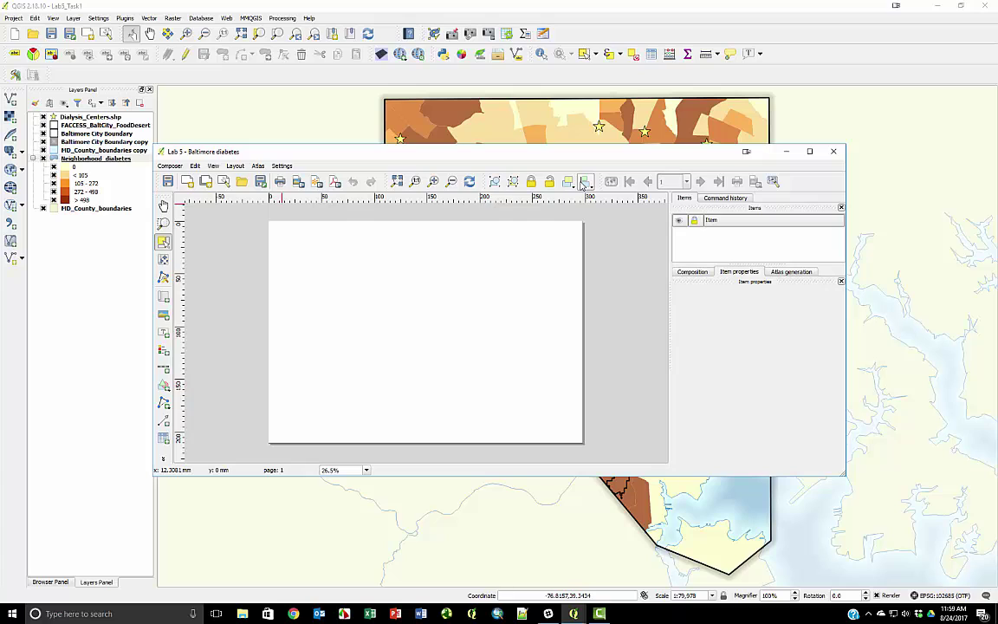
# Set the composition's page size to ANSI A (Letter; 8.5x11 in) with Portrait orientation and fit the whole page in view
pyautogui.click(692, 272)
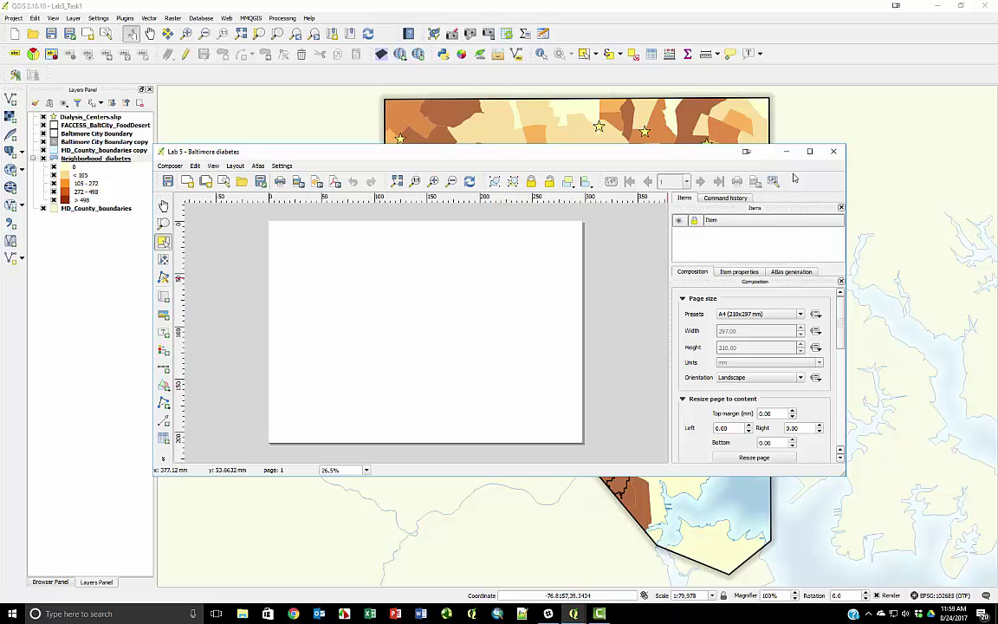
pyautogui.click(809, 152)
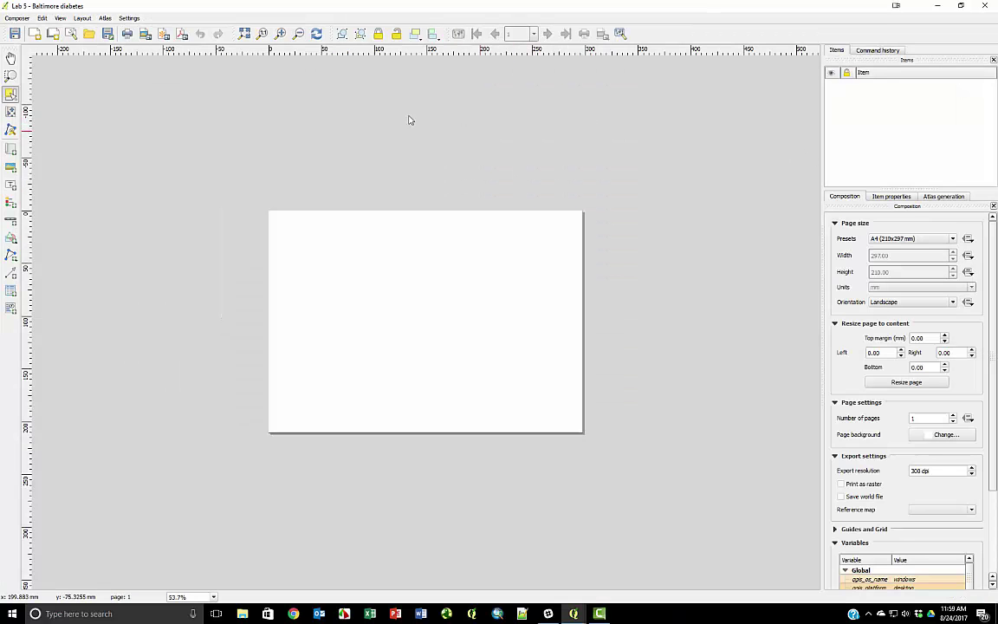
pyautogui.click(246, 34)
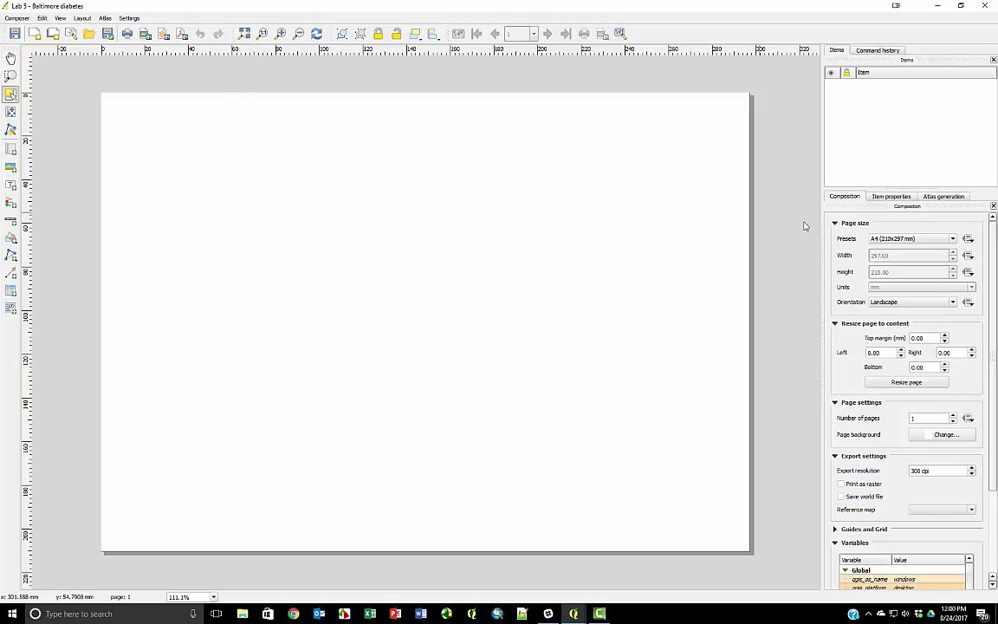
pyautogui.click(879, 239)
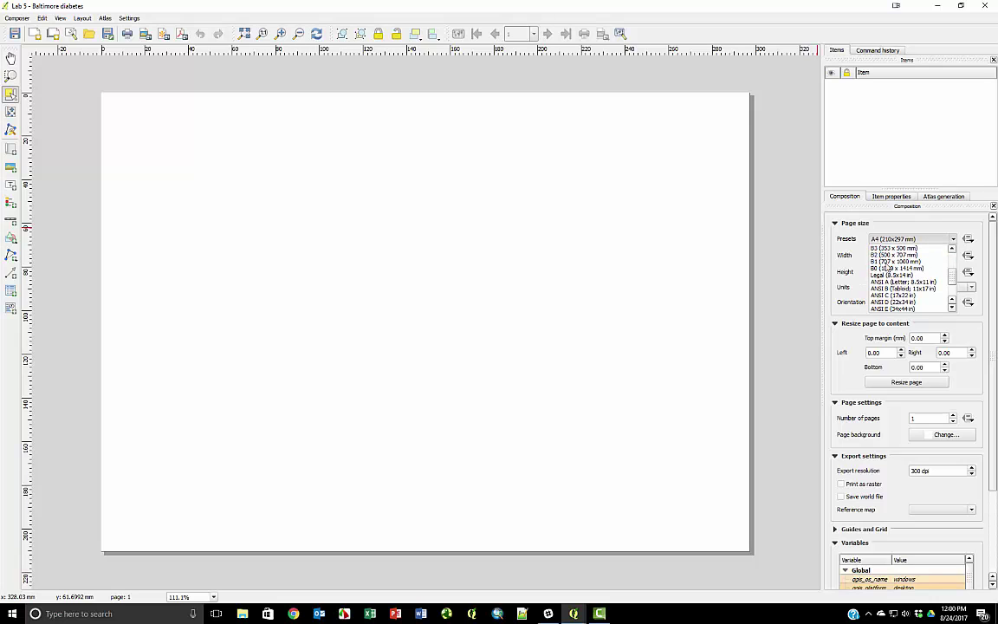
pyautogui.click(885, 284)
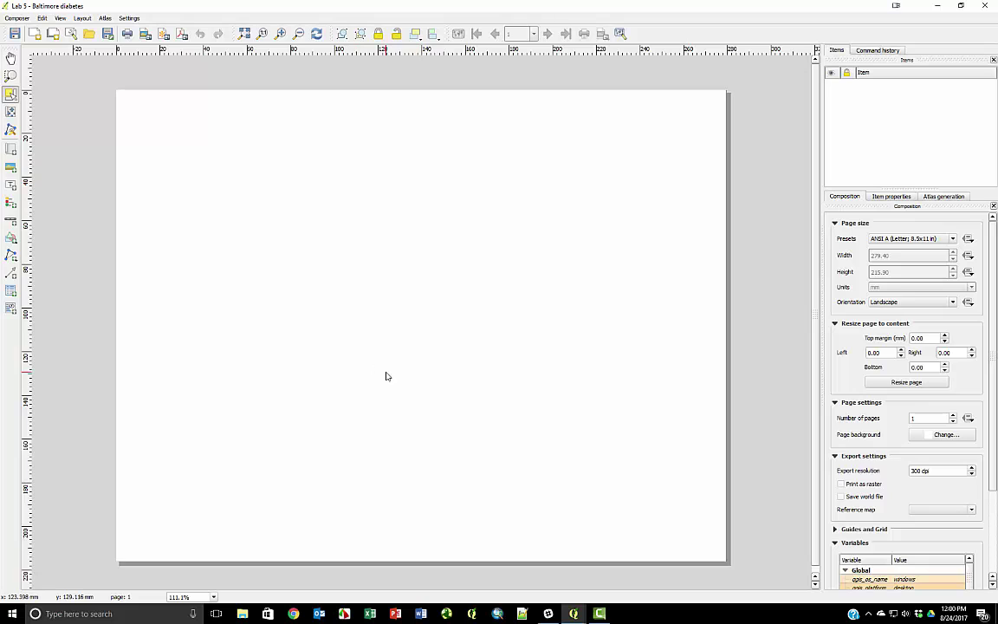
pyautogui.click(882, 302)
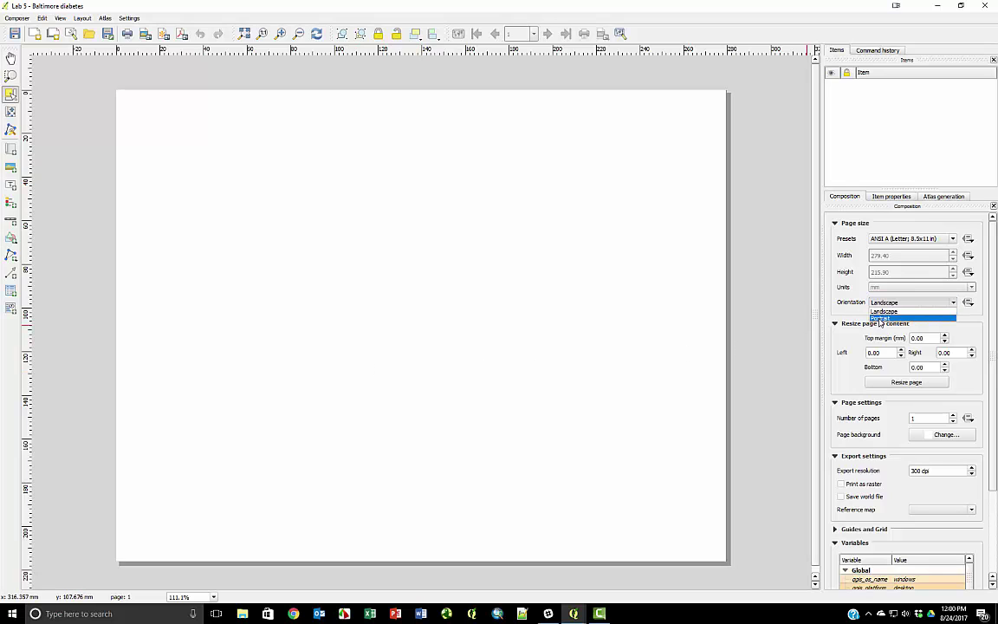
pyautogui.click(880, 319)
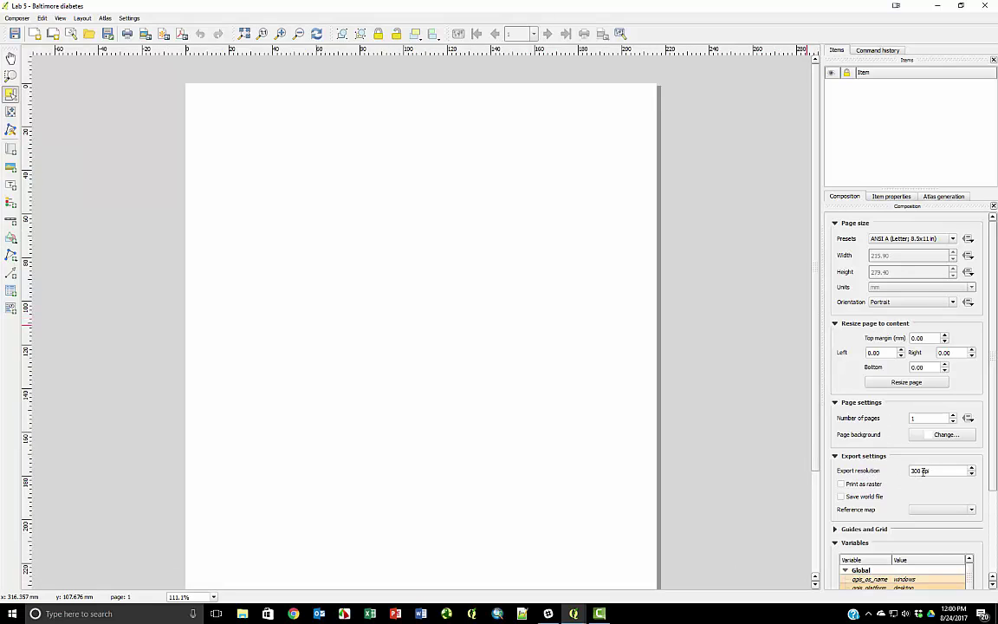
pyautogui.click(245, 34)
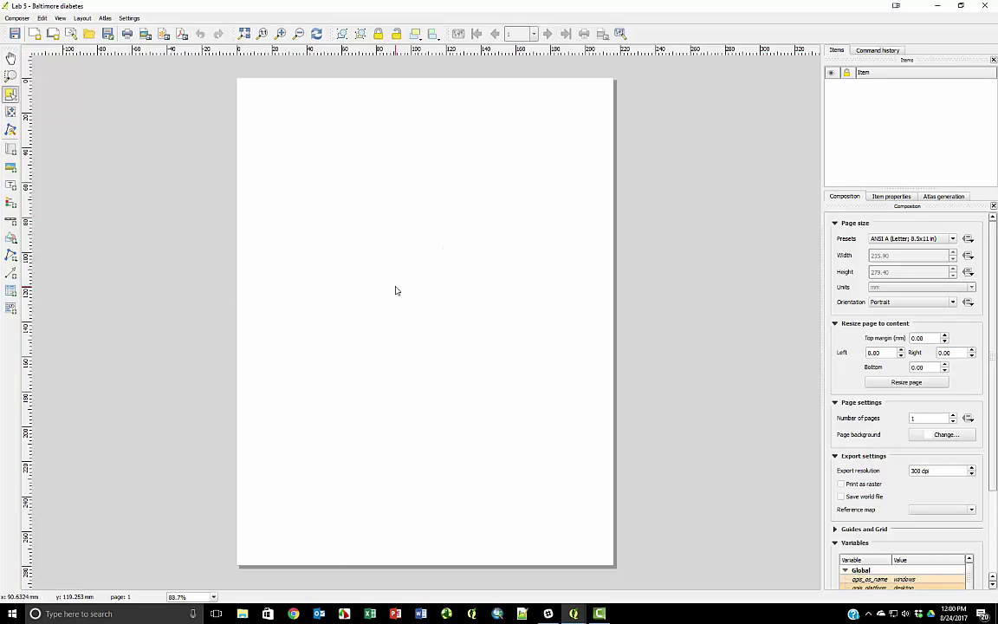
# Add a map that fills the page except for a narrow margin, extending its edge slightly to even the margins
pyautogui.click(15, 149)
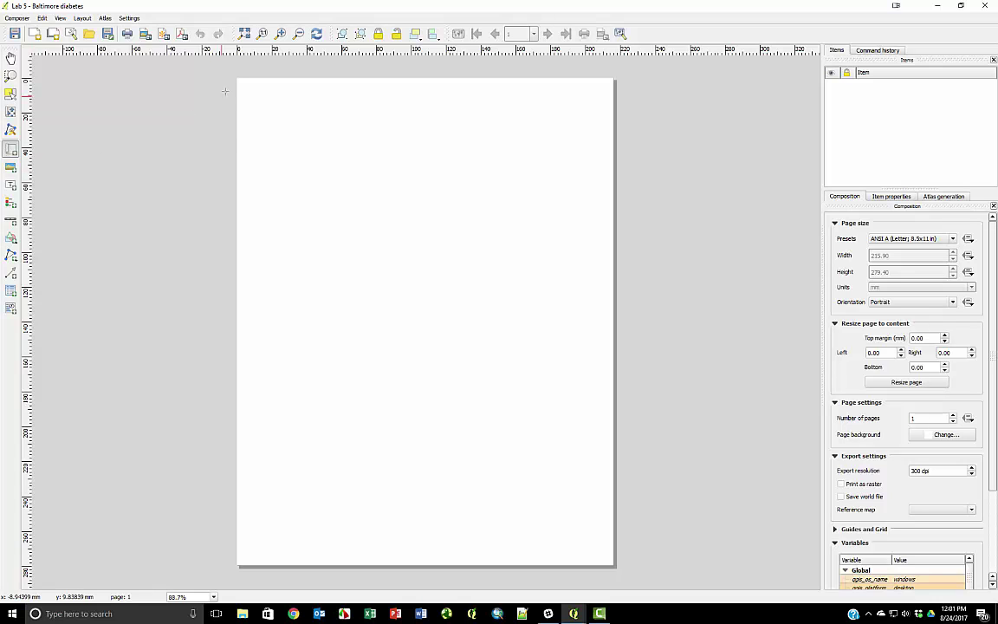
pyautogui.moveTo(248, 88); pyautogui.dragTo(602, 555)
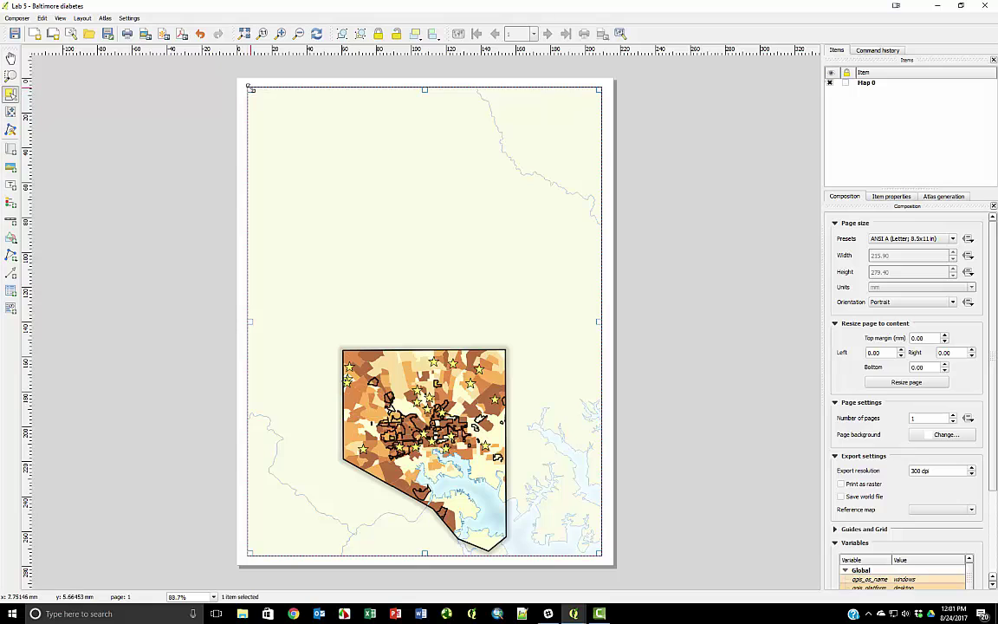
pyautogui.moveTo(250, 89)
pyautogui.mouseDown()
pyautogui.moveTo(286, 139)
pyautogui.moveTo(248, 89)
pyautogui.mouseUp()
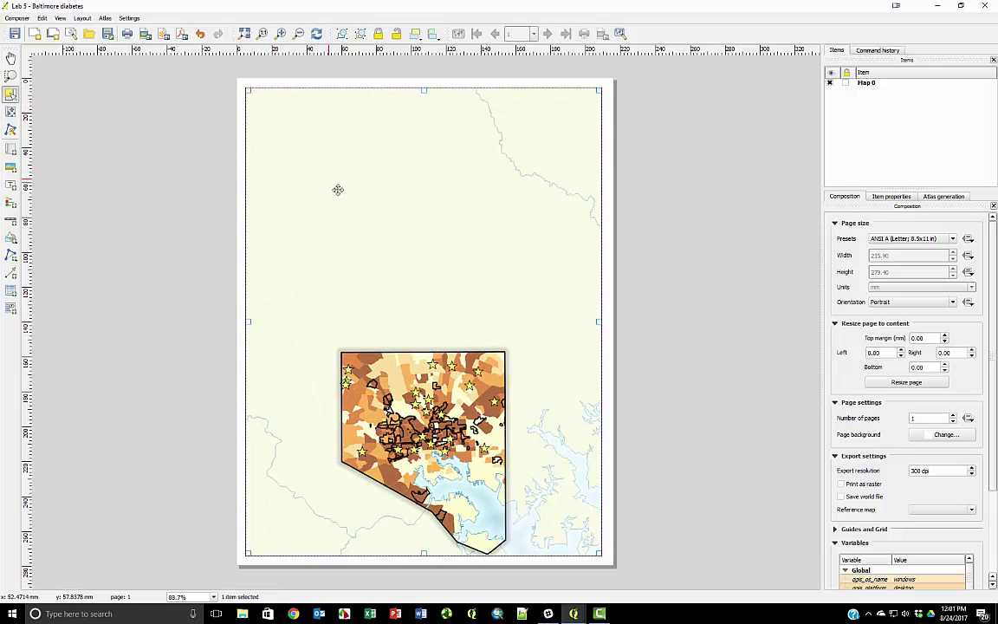
# Match the map's extent to the main map canvas and set its scale to 100000
pyautogui.click(892, 197)
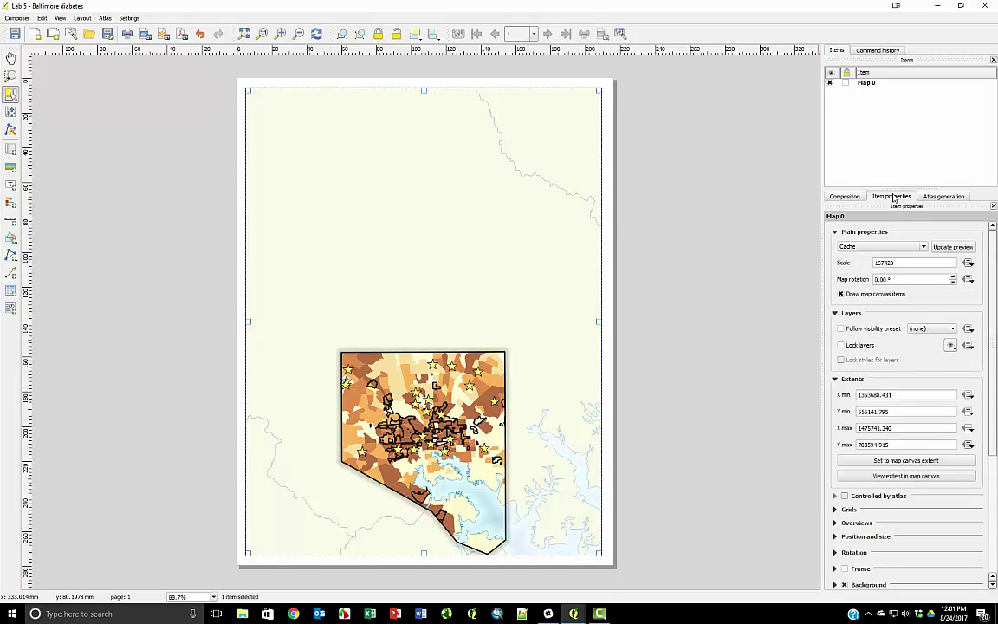
pyautogui.click(902, 462)
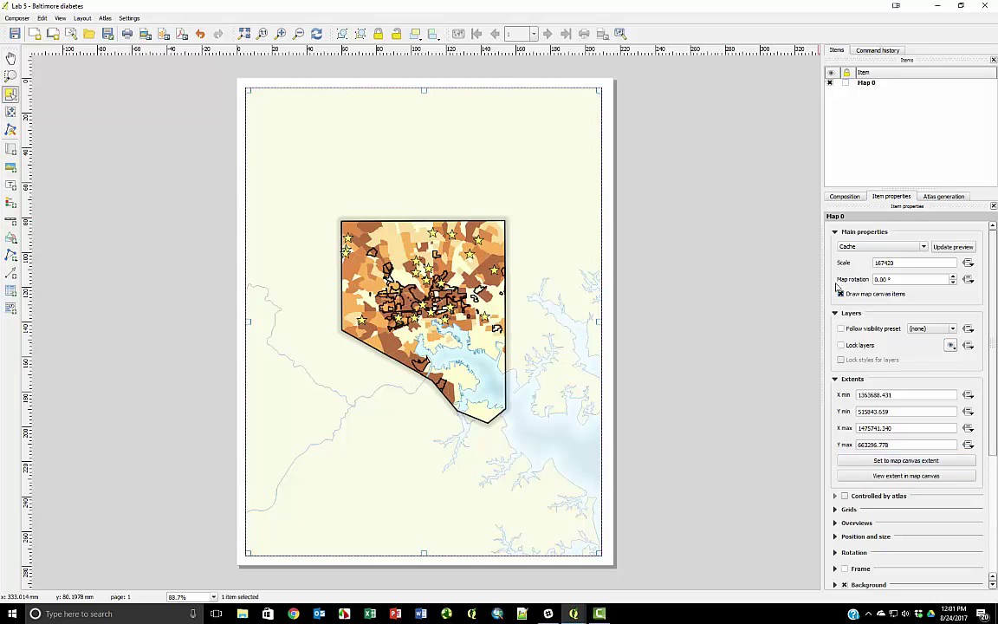
pyautogui.doubleClick(883, 262)
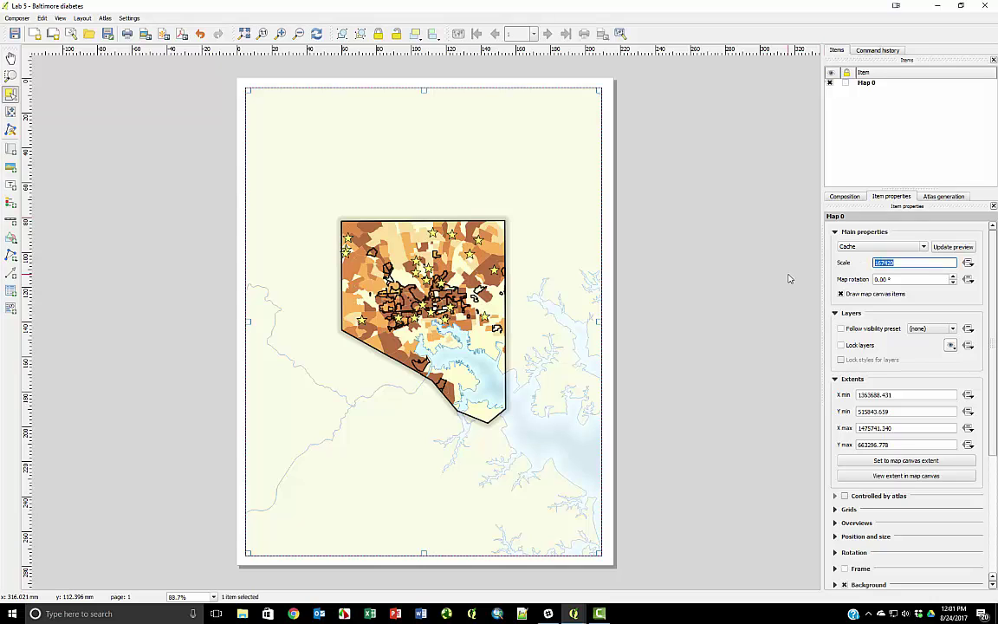
pyautogui.write('100000')
pyautogui.press('Return')
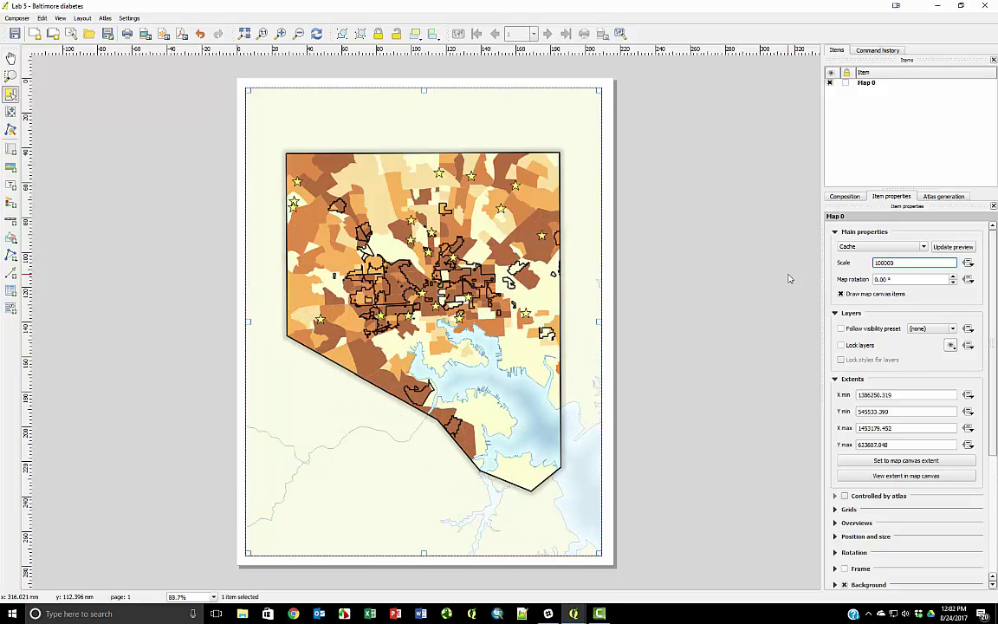
# Shift the map content slightly up and to the right within its frame
pyautogui.click(10, 112)
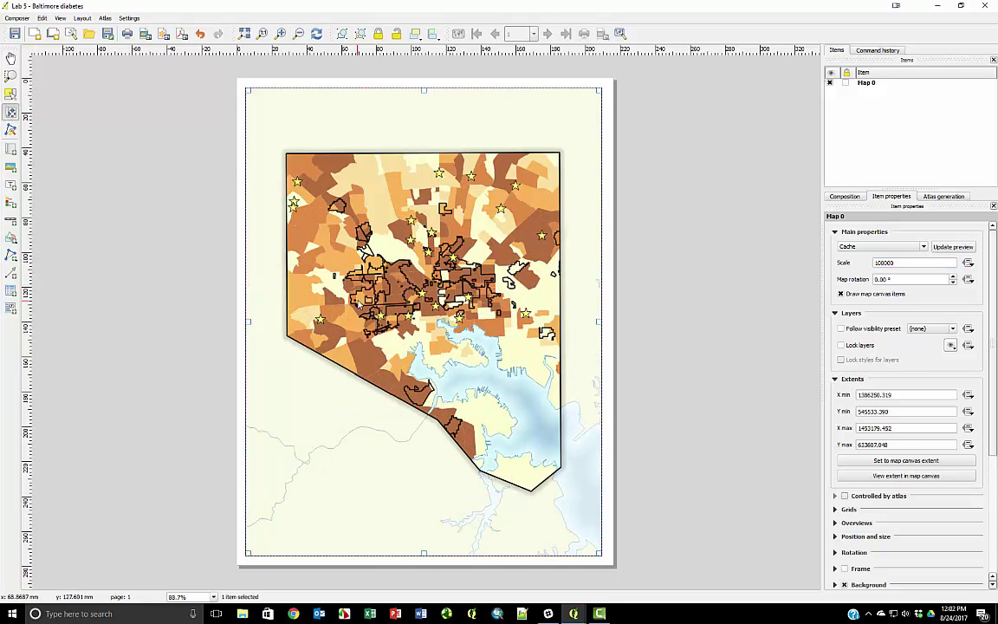
pyautogui.moveTo(348, 287); pyautogui.dragTo(366, 298)
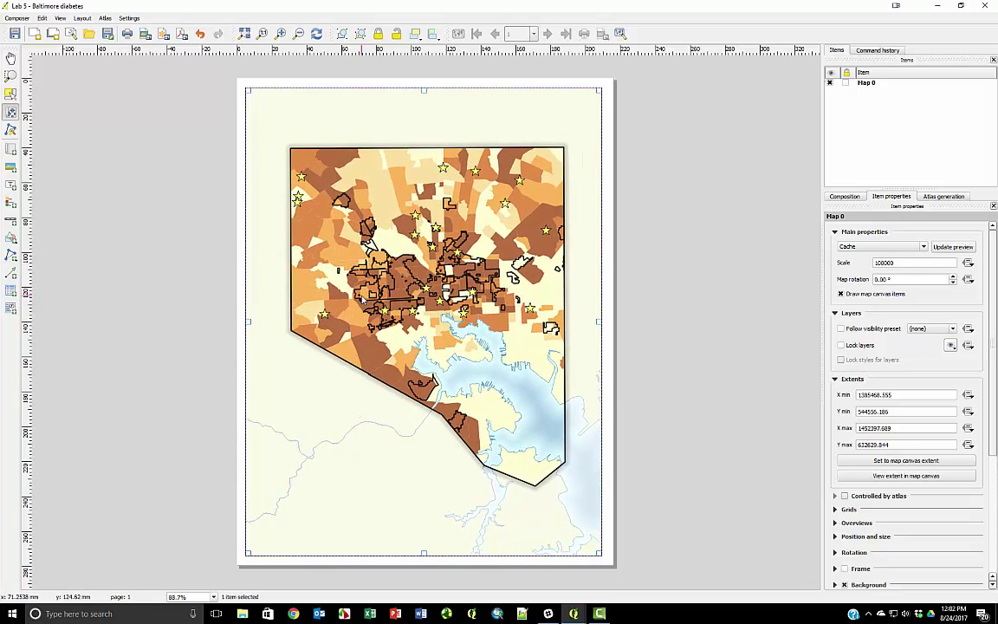
pyautogui.hotkey('ctrl', 'z')
# Add a label about 195 mm wide above the city map with the text "Food Deserts and Diabetes in Baltimore City"
pyautogui.click(11, 186)
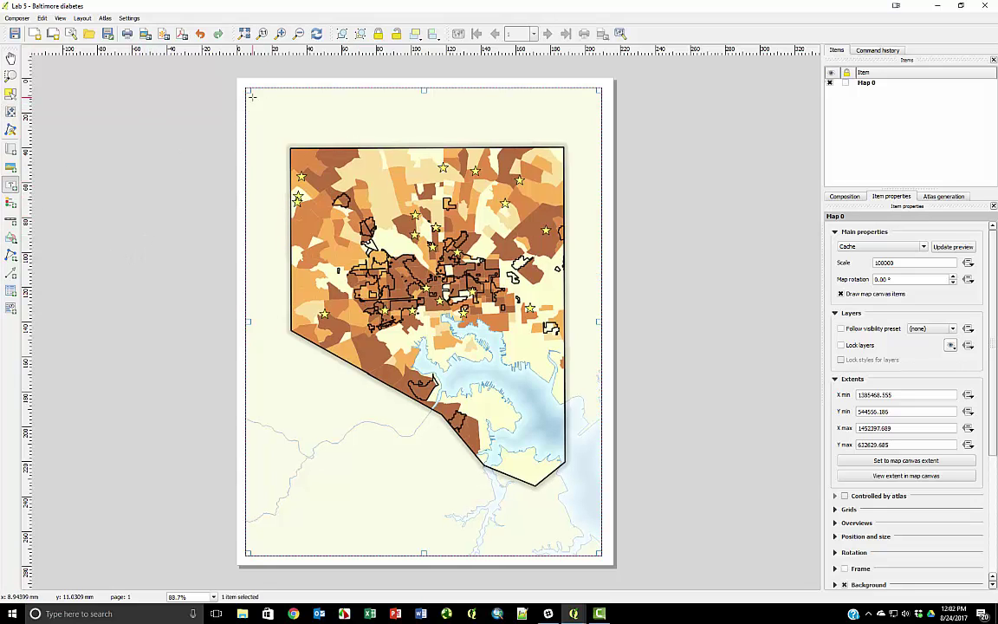
pyautogui.moveTo(252, 97); pyautogui.dragTo(593, 135)
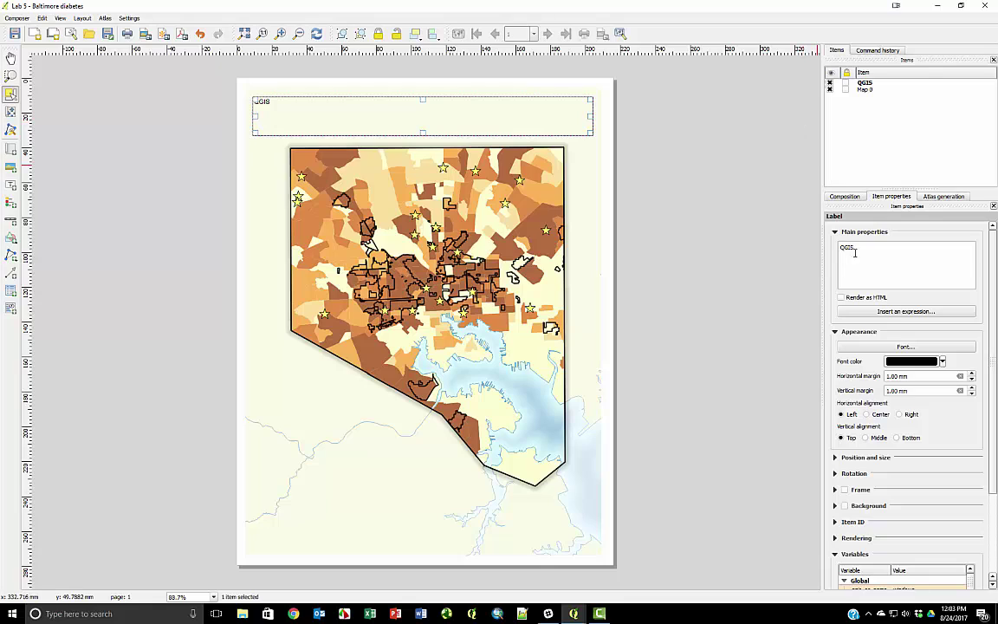
pyautogui.moveTo(858, 248); pyautogui.dragTo(827, 252)
pyautogui.write('Food Deserts and Diabetes in Baltimore City')
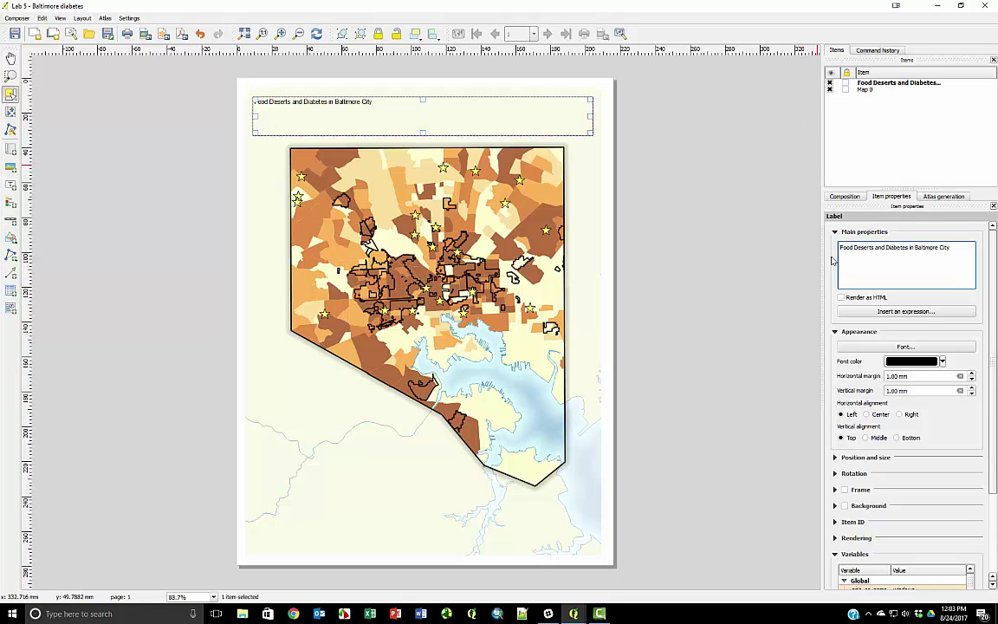
# Set the title label's font to Times New Roman, Bold, size 36
pyautogui.click(878, 348)
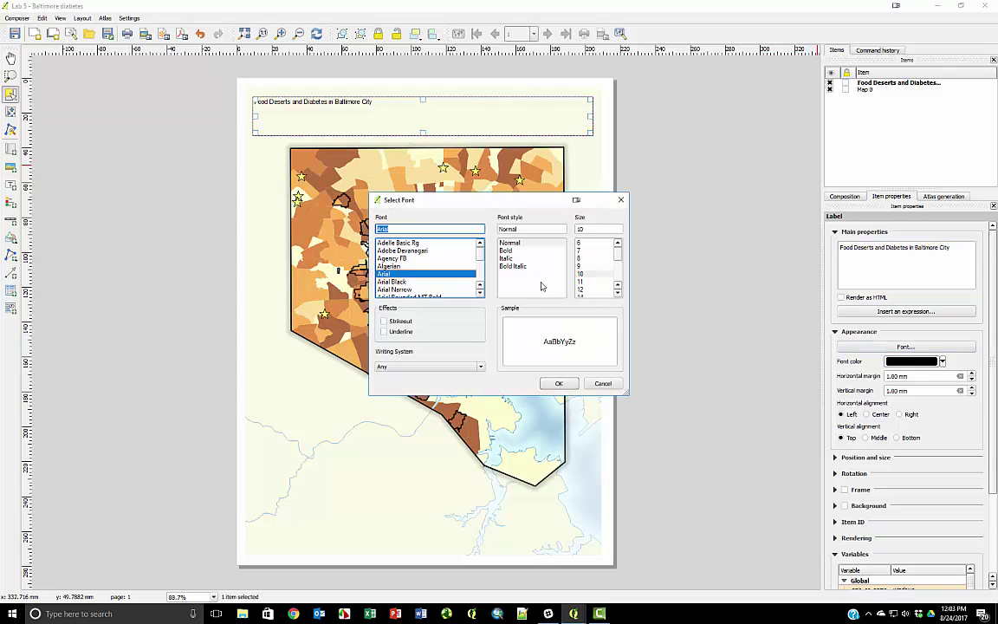
pyautogui.write('Times New Roman')
pyautogui.scroll(-4, 597, 269)
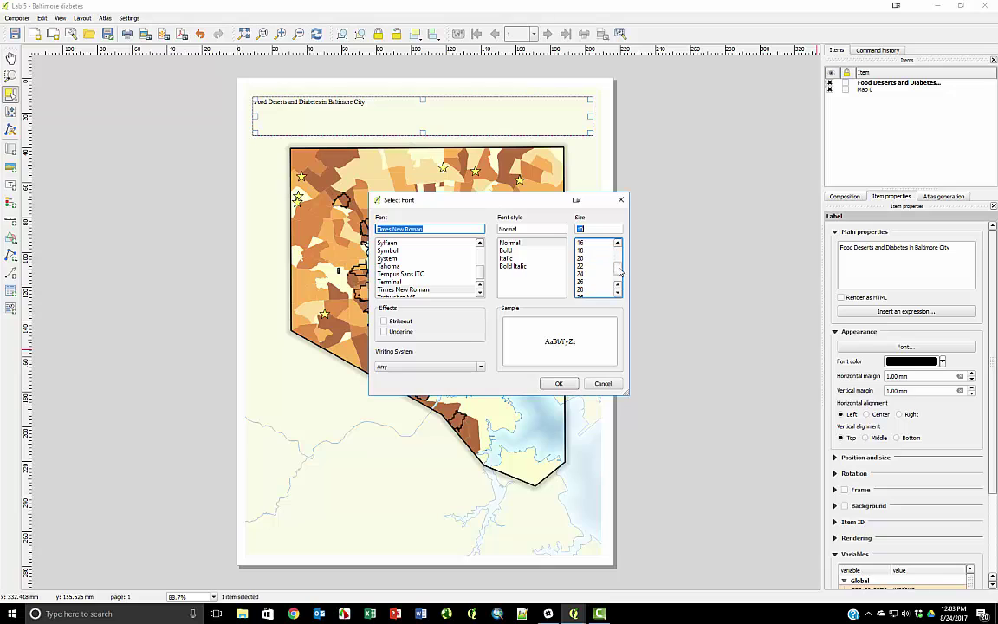
pyautogui.click(581, 274)
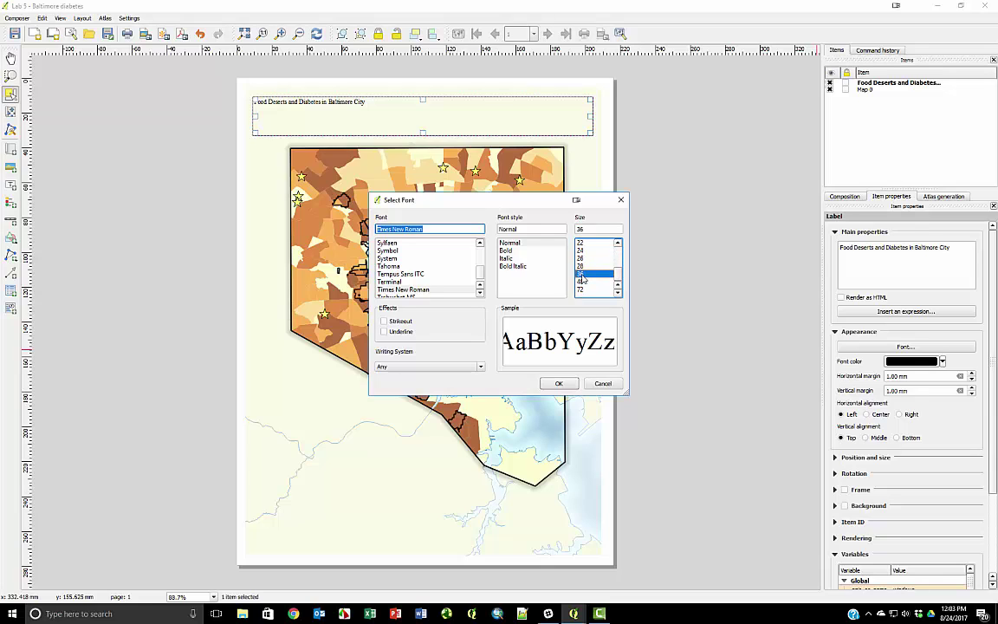
pyautogui.click(509, 252)
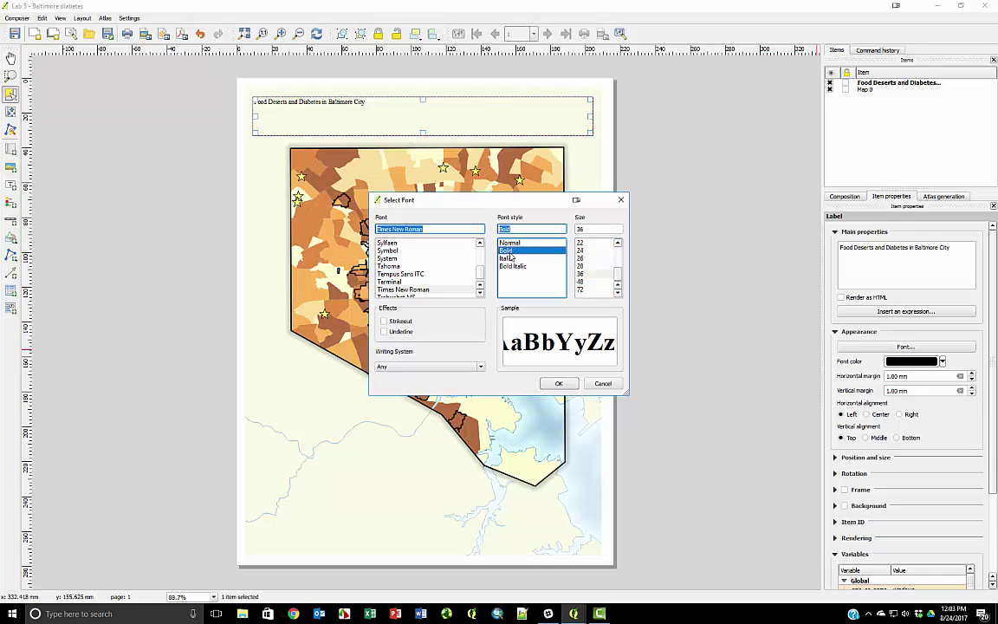
pyautogui.click(559, 384)
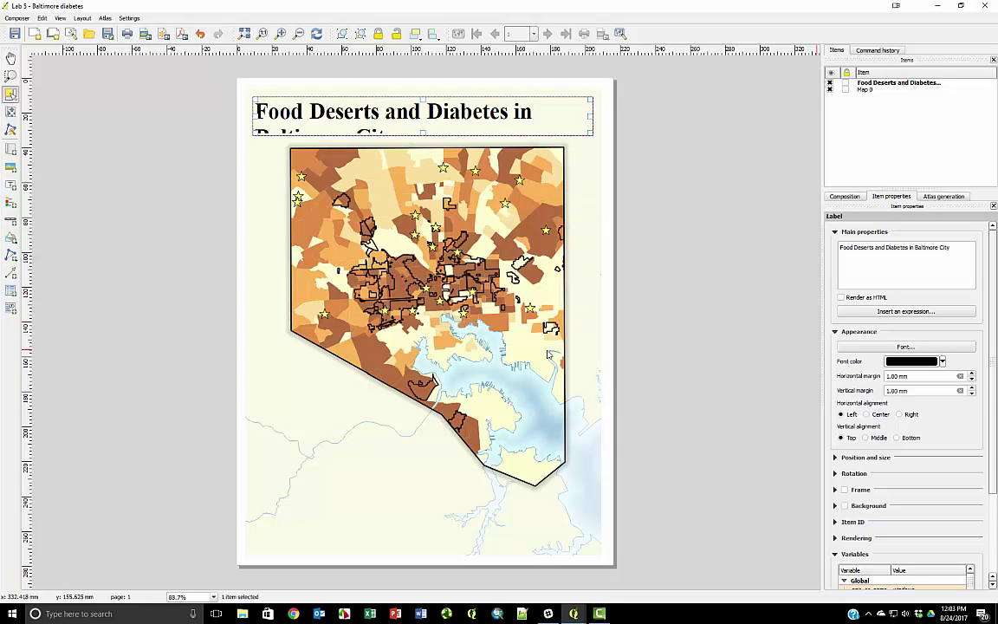
# Enlarge the title label upward and downward to fit both lines, and align its text to horizontal Center and vertical Middle
pyautogui.moveTo(422, 97); pyautogui.dragTo(421, 88)
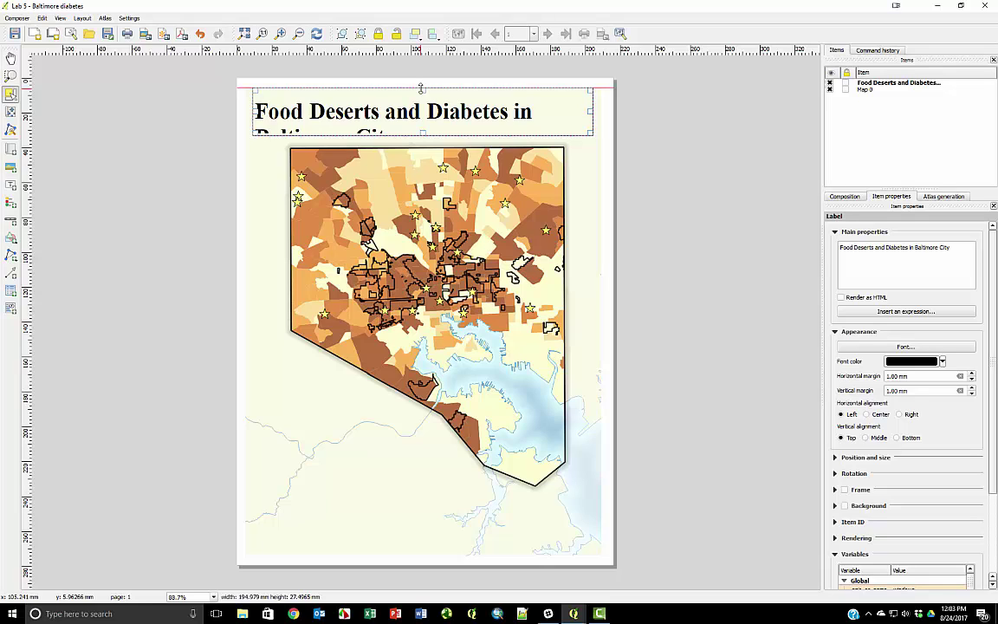
pyautogui.moveTo(421, 88); pyautogui.dragTo(421, 88)
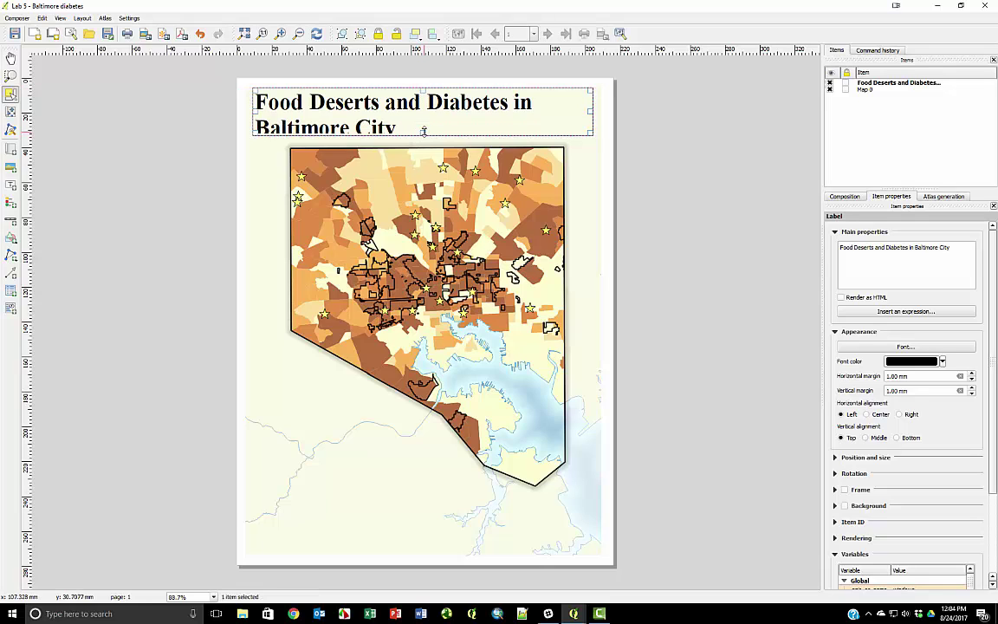
pyautogui.moveTo(424, 130); pyautogui.dragTo(423, 140)
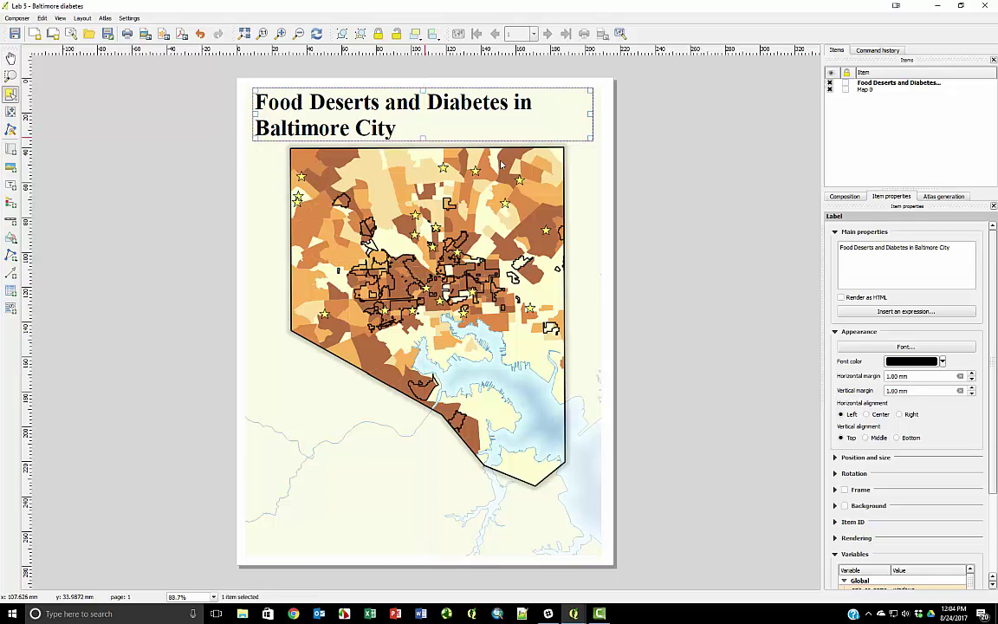
pyautogui.click(866, 414)
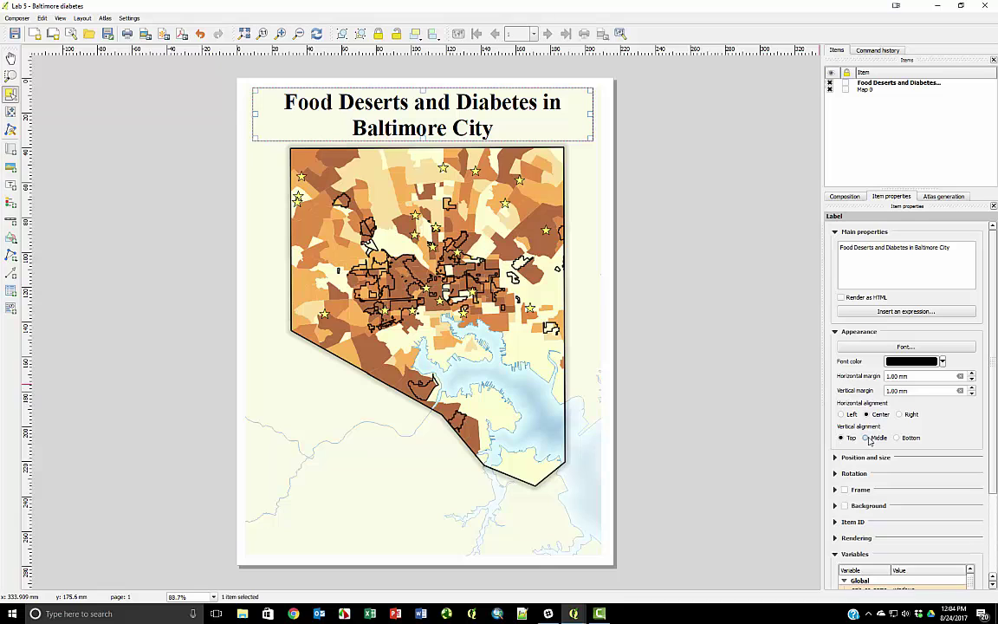
pyautogui.click(866, 438)
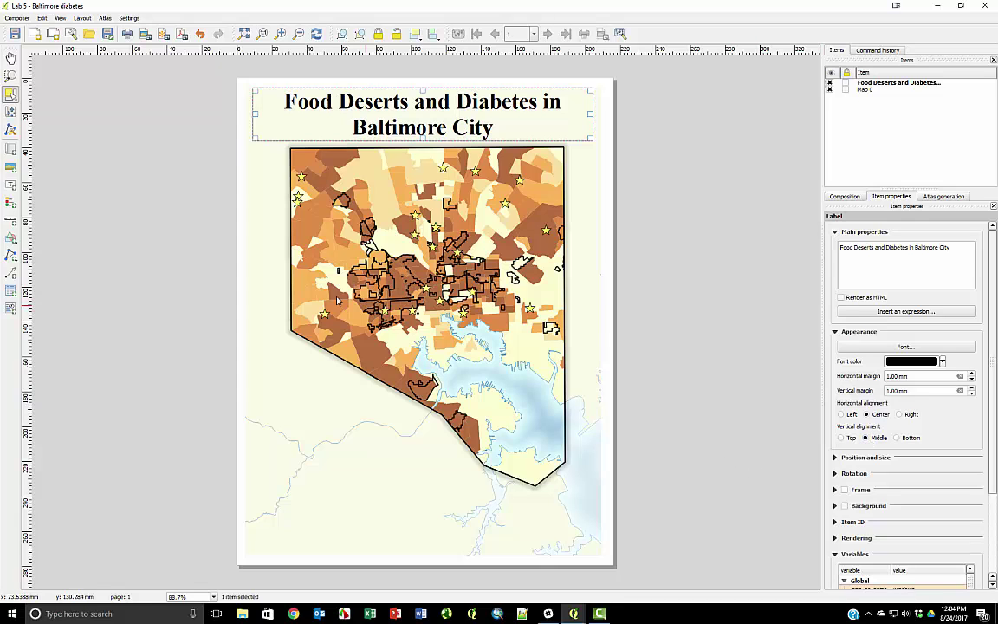
# Add a legend for the map in the empty lower-left area of the page, below the city's boundary
pyautogui.click(16, 204)
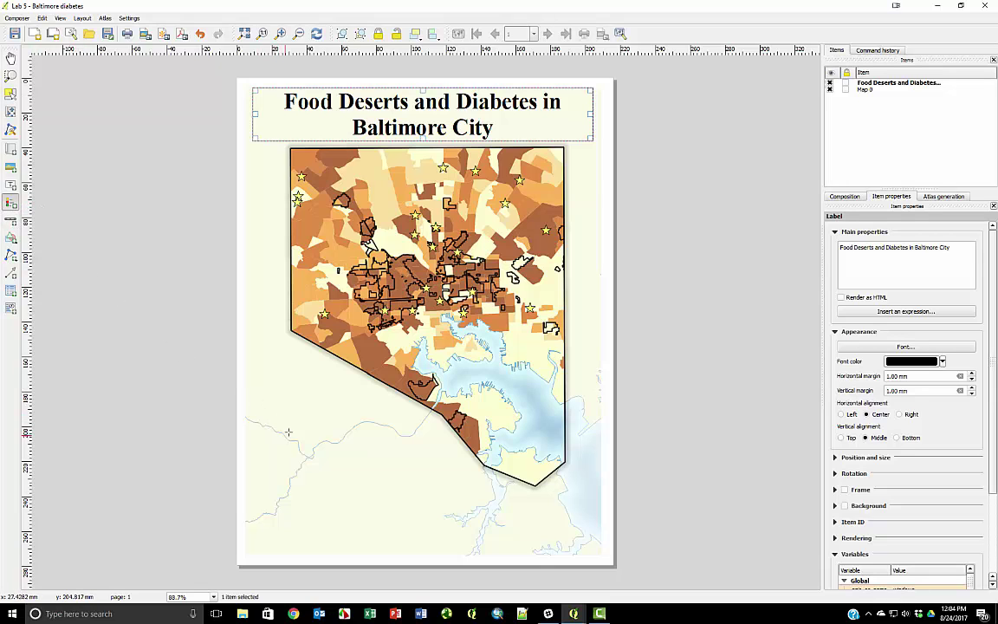
pyautogui.moveTo(273, 408); pyautogui.dragTo(375, 530)
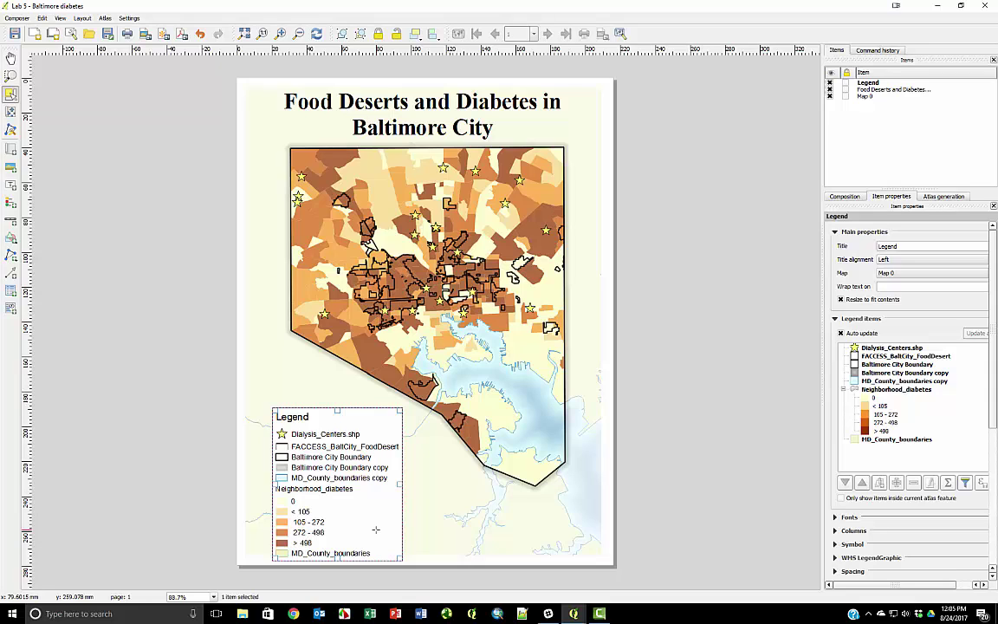
# Turn off the legend's auto update and remove the entries Baltimore City Boundary copy, MD_County_boundaries copy and Baltimore City Boundary
pyautogui.click(858, 335)
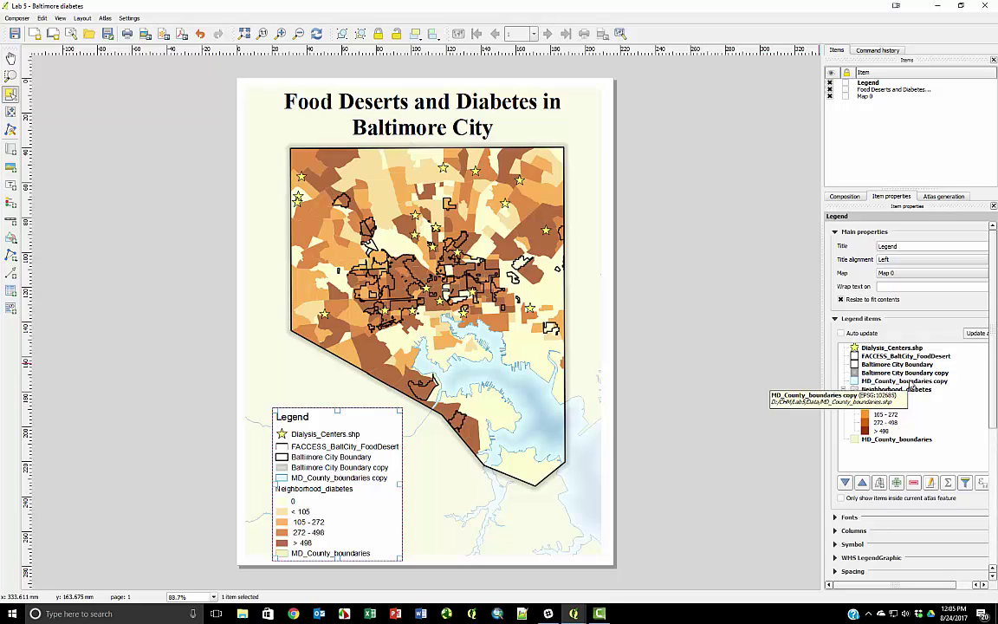
pyautogui.click(905, 372)
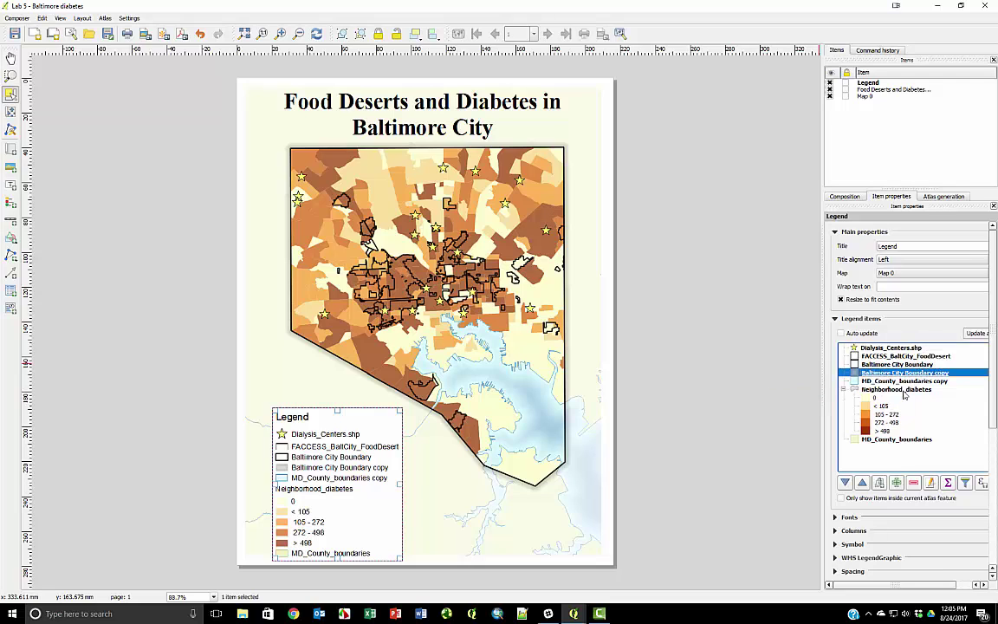
pyautogui.press('Delete')
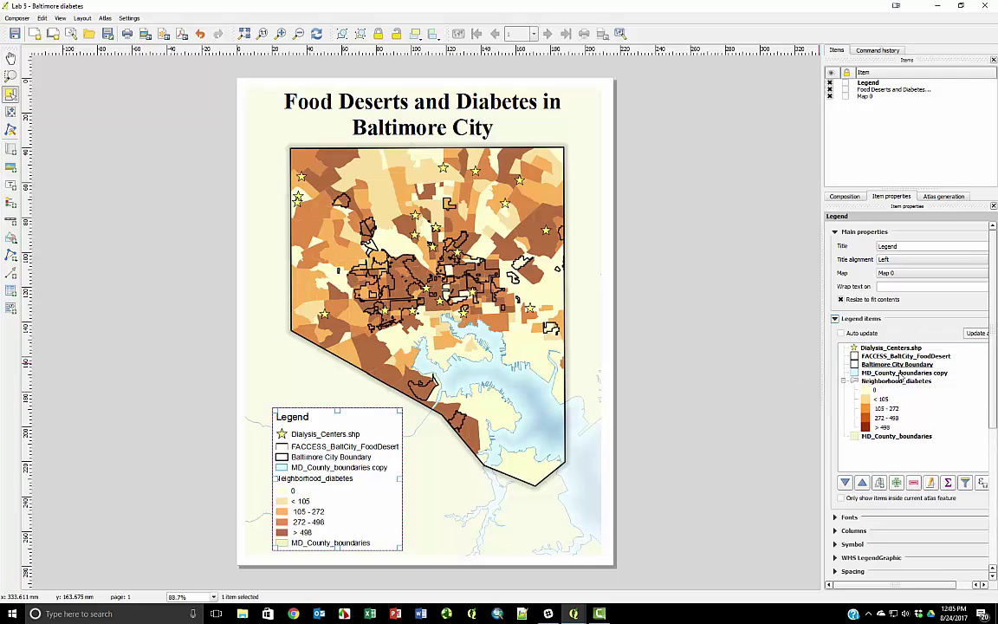
pyautogui.click(904, 373)
pyautogui.click(913, 482)
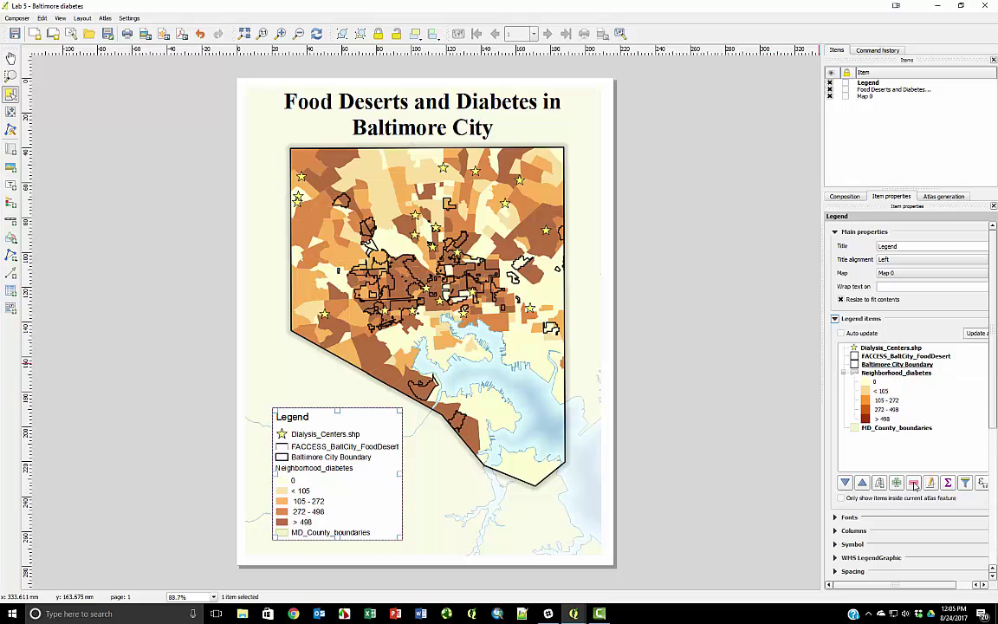
pyautogui.click(901, 365)
pyautogui.click(914, 483)
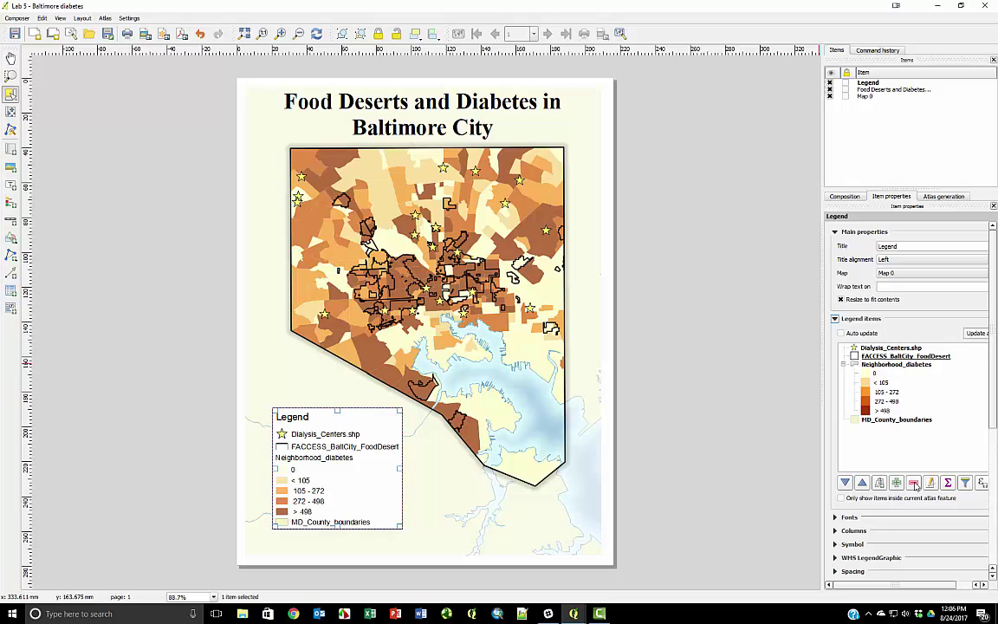
# Rename the Dialysis_Centers.shp legend entry to "Dialysis Centers"
pyautogui.click(907, 350)
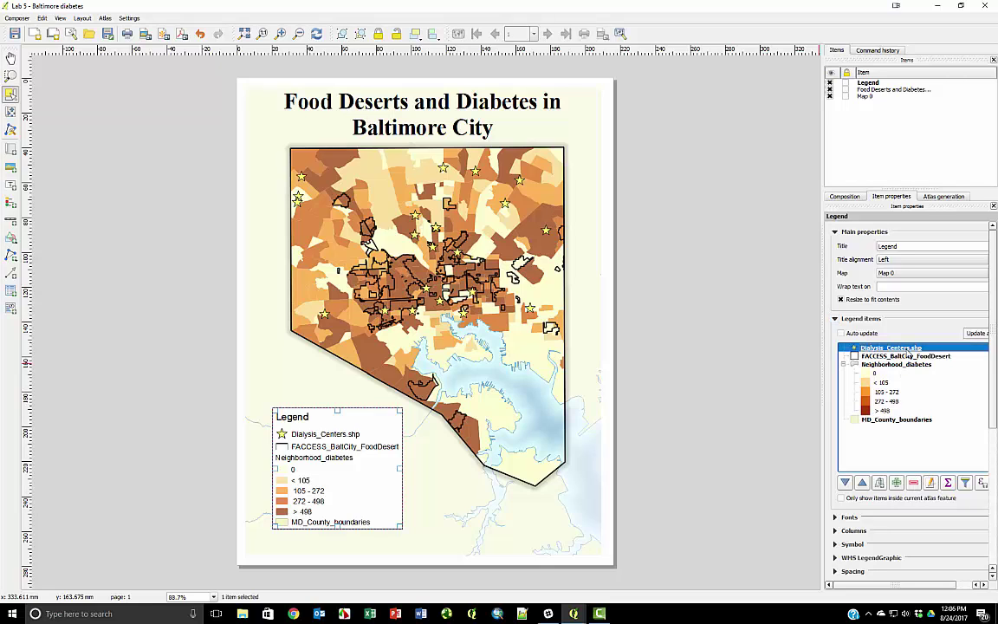
pyautogui.click(930, 483)
pyautogui.click(476, 305)
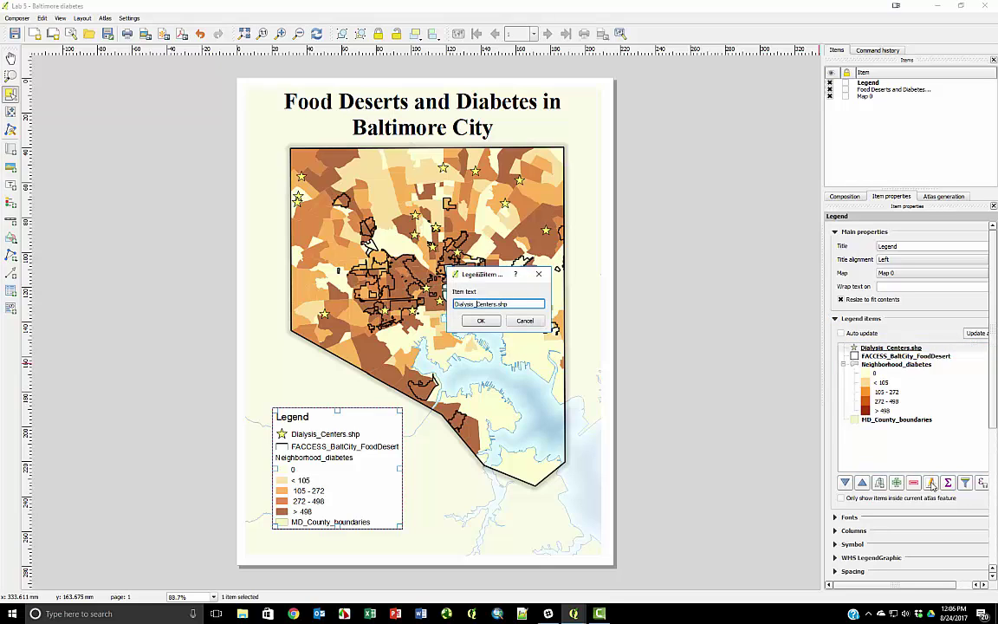
pyautogui.press('BackSpace')
pyautogui.press('End')
pyautogui.press('BackSpace')
pyautogui.press('BackSpace')
pyautogui.press('BackSpace')
pyautogui.press('BackSpace')
pyautogui.click(482, 322)
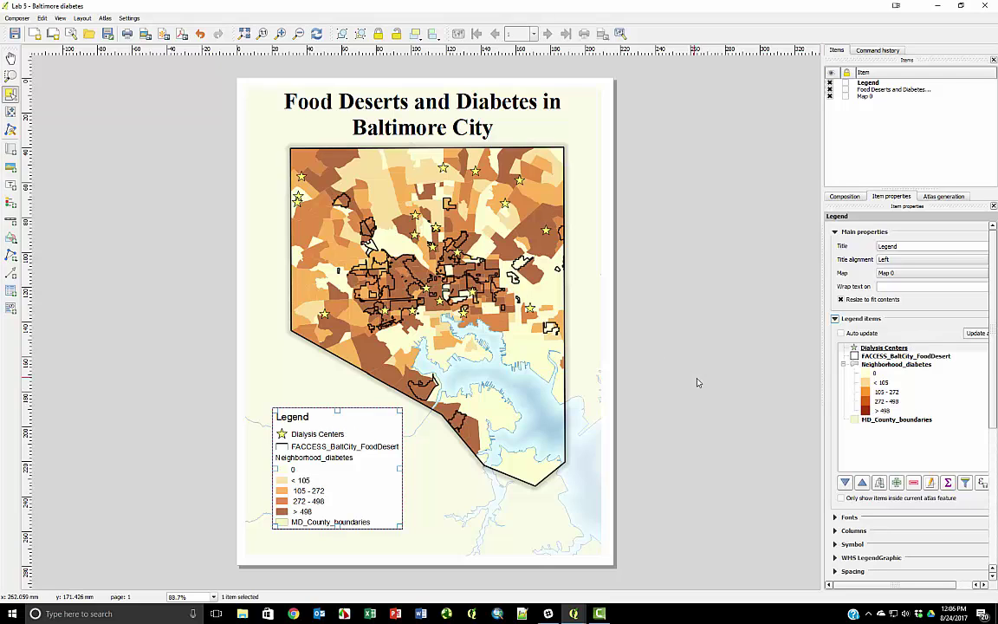
# Rename the FACCESS_BaltCity_FoodDesert legend entry to "Food Desert"
pyautogui.click(901, 356)
pyautogui.click(932, 482)
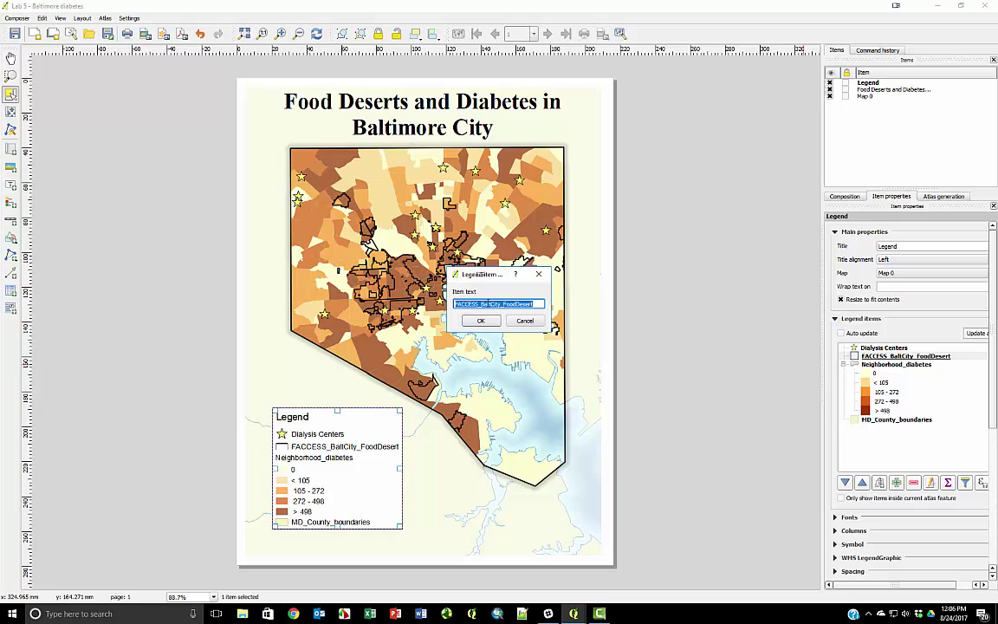
pyautogui.moveTo(454, 304); pyautogui.dragTo(494, 305)
pyautogui.press('BackSpace')
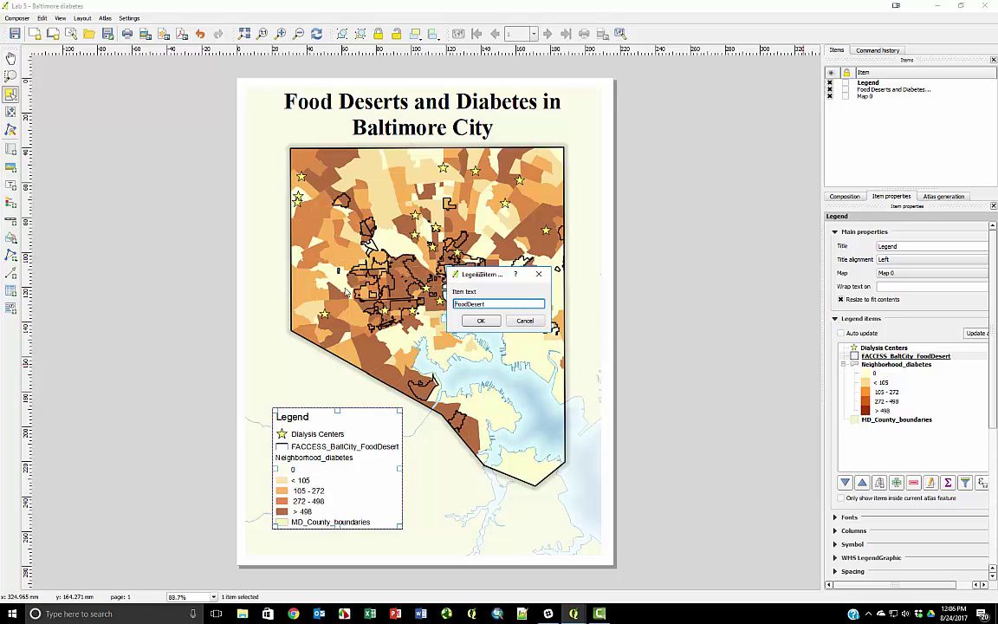
pyautogui.click(469, 304)
pyautogui.click(480, 321)
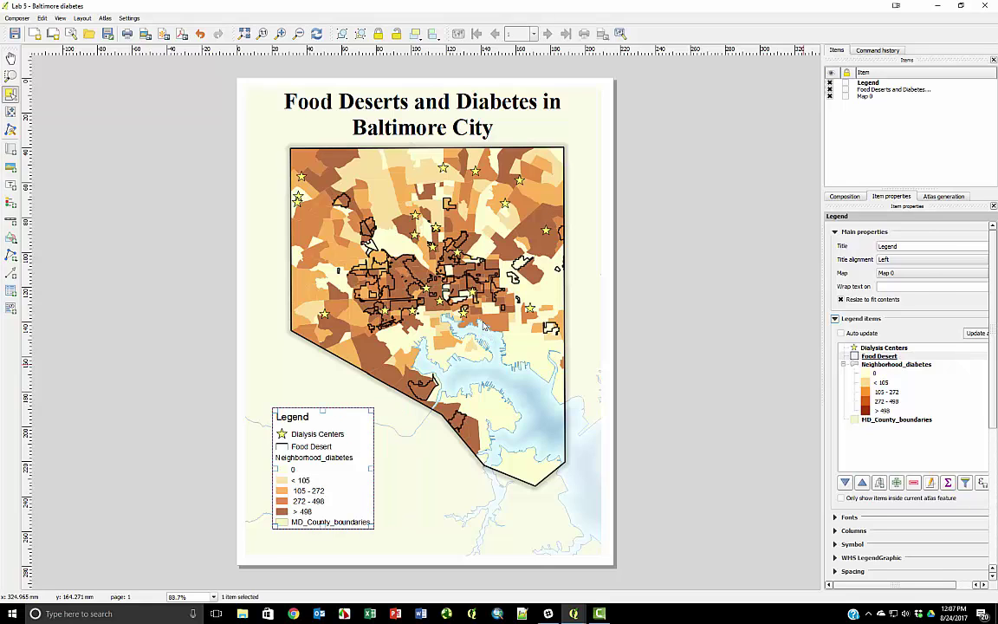
# Rename the Neighborhood_diabetes legend entry to "Diabetes Morbidity by Neighborhood"
pyautogui.click(896, 363)
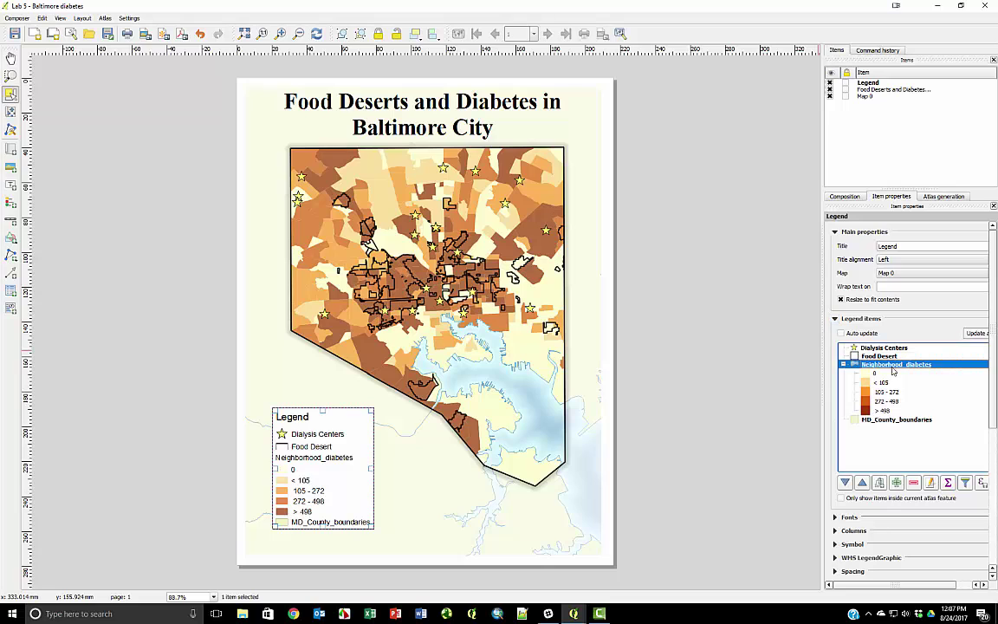
pyautogui.doubleClick(896, 364)
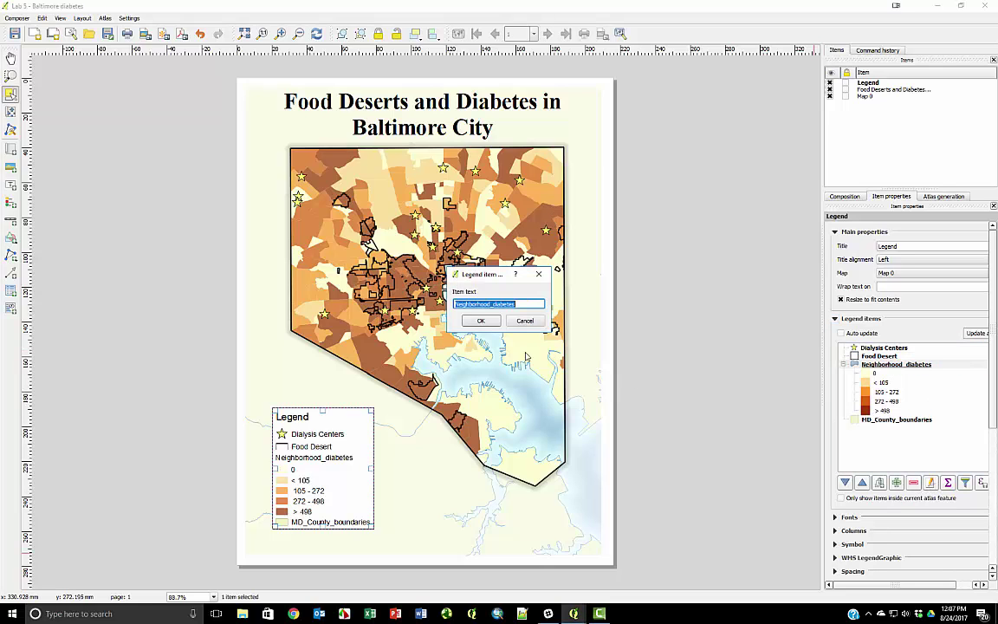
pyautogui.write('Diabetes Morbidity by Neighborhood')
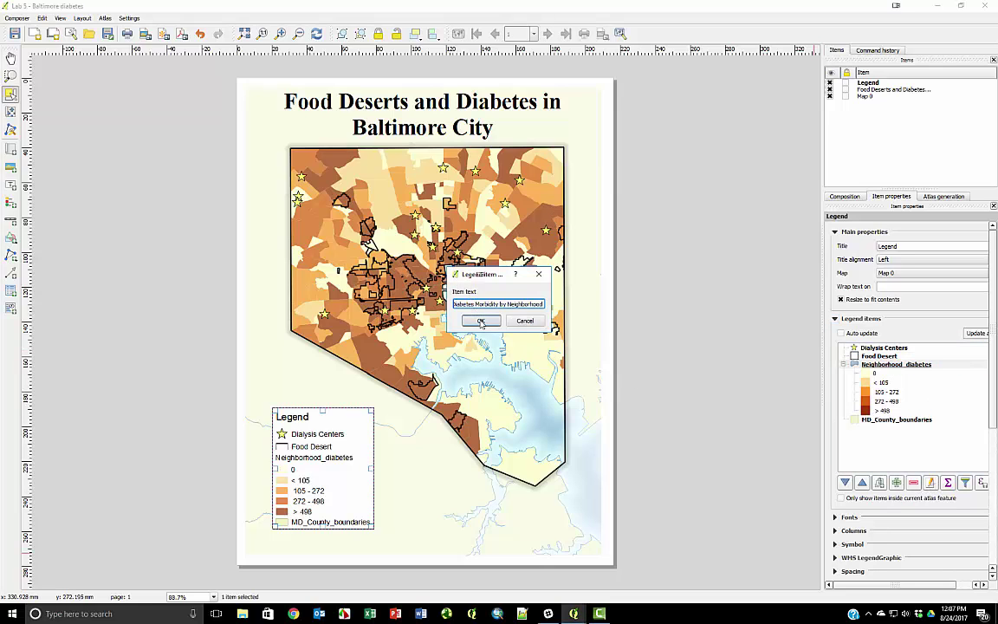
pyautogui.click(481, 321)
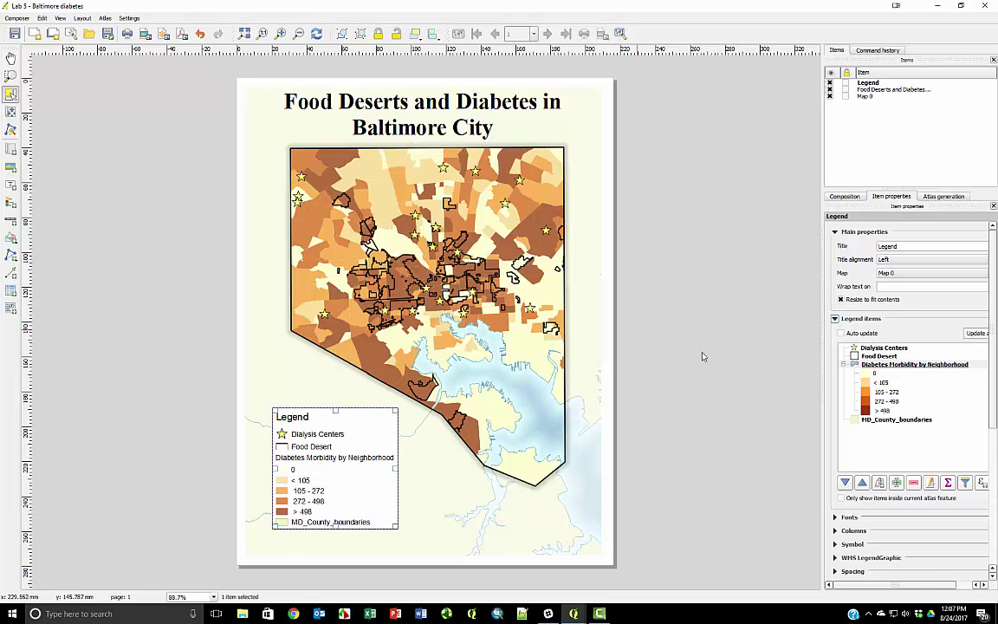
# Give the legend a frame and move it slightly up and left on the page, leaving room beneath it
pyautogui.scroll(-8, 858, 432)
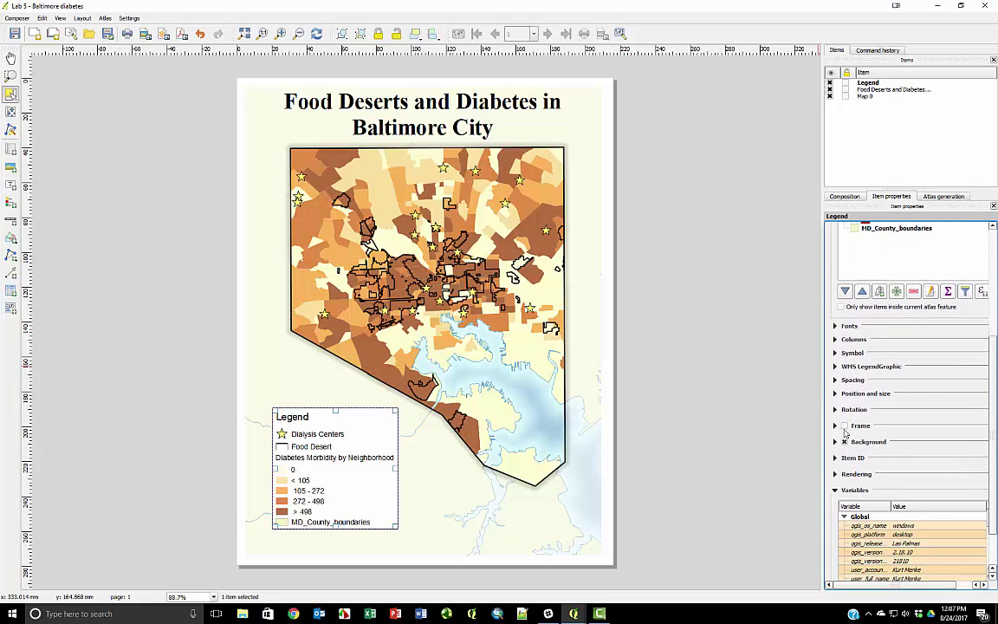
pyautogui.click(845, 426)
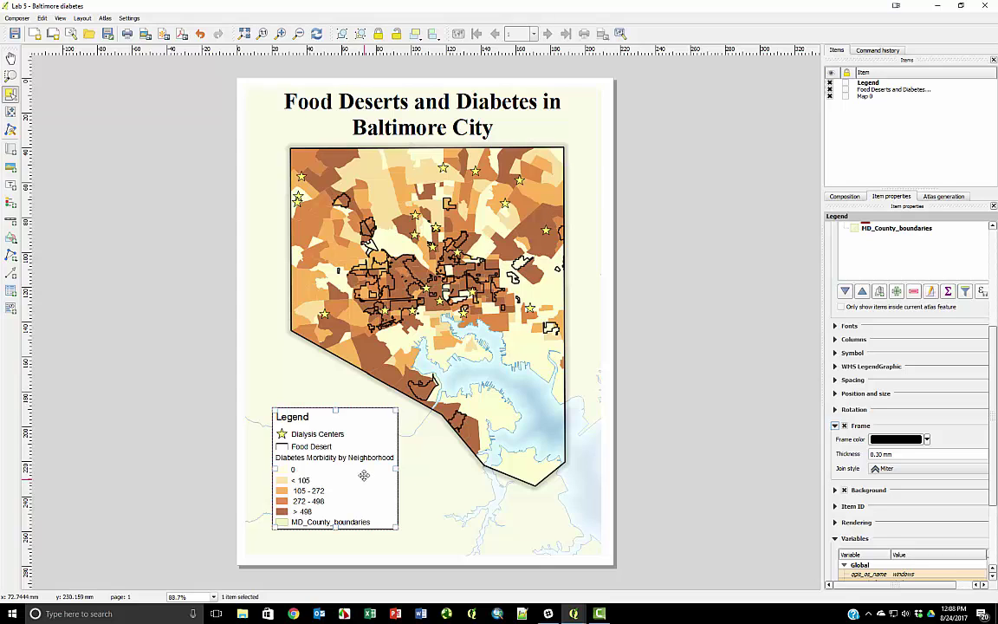
pyautogui.moveTo(363, 482); pyautogui.dragTo(347, 459)
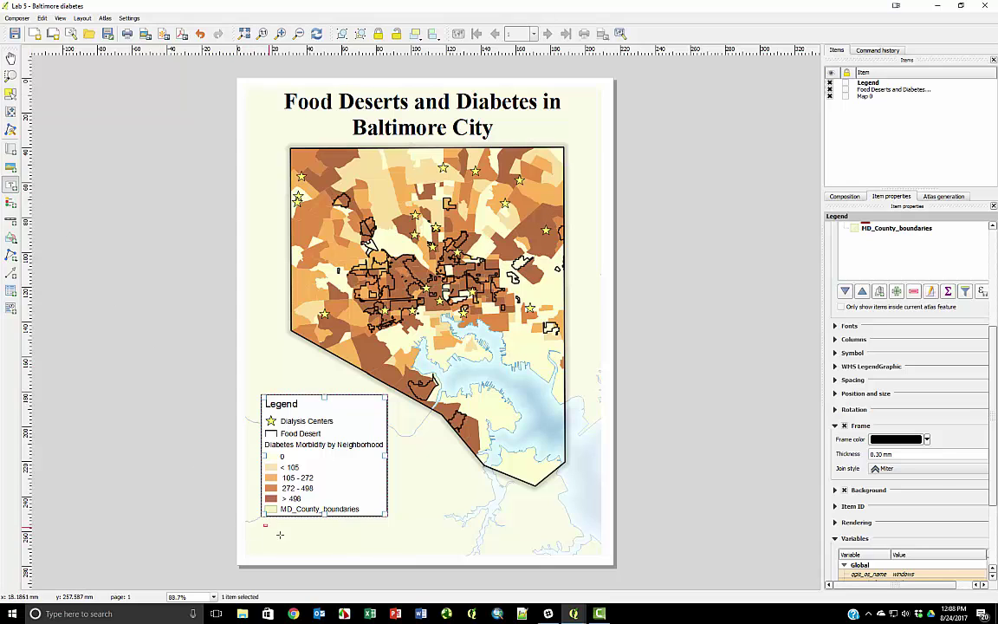
# Add a label below the legend reading "Data Sources: Maryland Food System Map, Baltimore City View and Open Baltimore", the cartographer's name, and "Created on: August 23, 2017"
pyautogui.moveTo(264, 525); pyautogui.dragTo(405, 552)
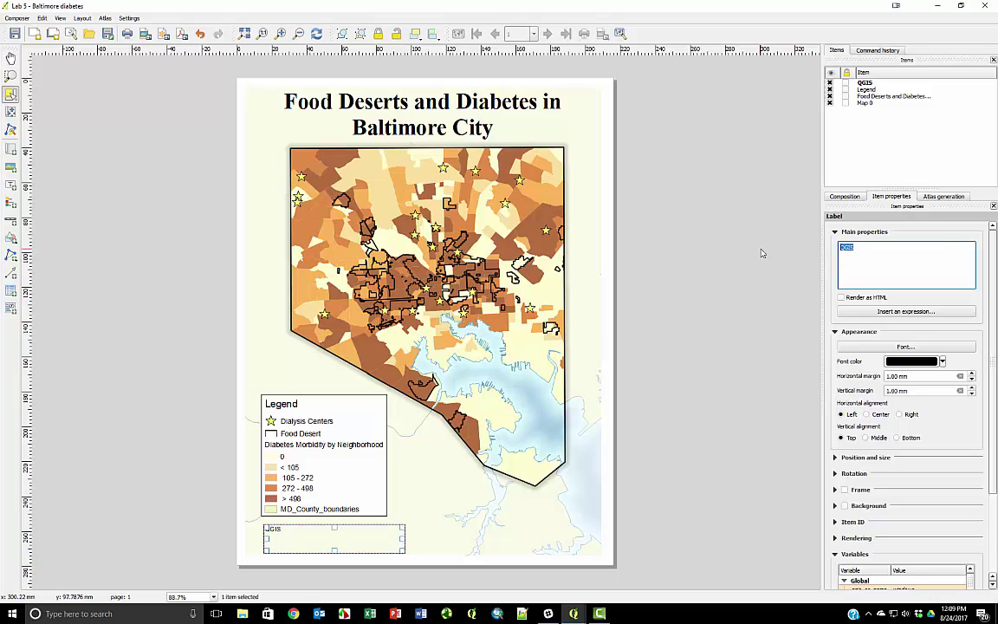
pyautogui.write('Data Sources: Maryland Food System Map, Baltimore City View and Open Baltimore Cartographer: Kurt Menke Created on: August 23, 2017')
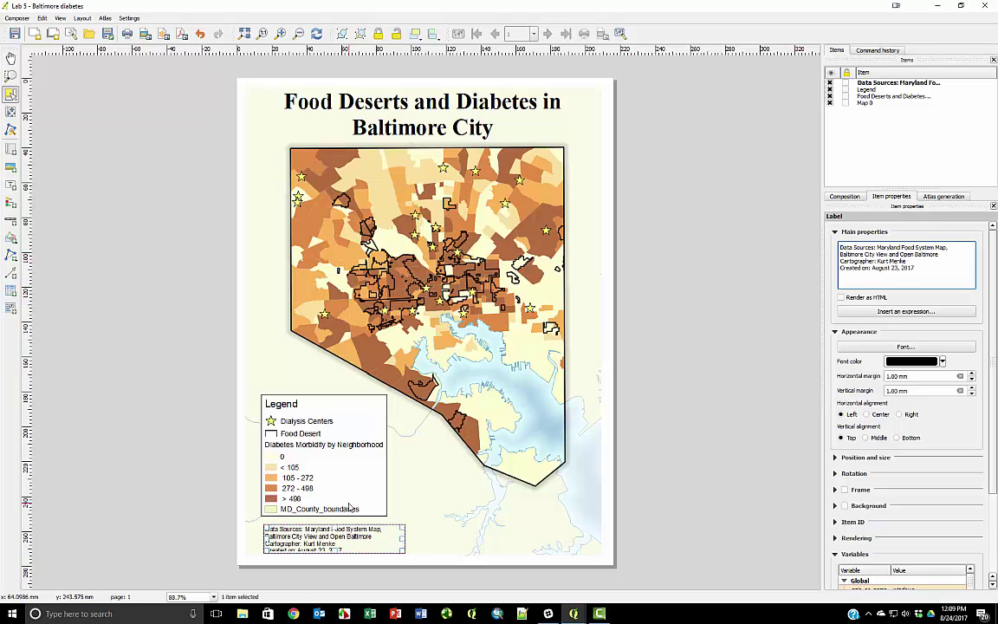
# Enlarge the data source label upward to fit all its lines and set its font size to 8
pyautogui.moveTo(333, 524); pyautogui.dragTo(333, 519)
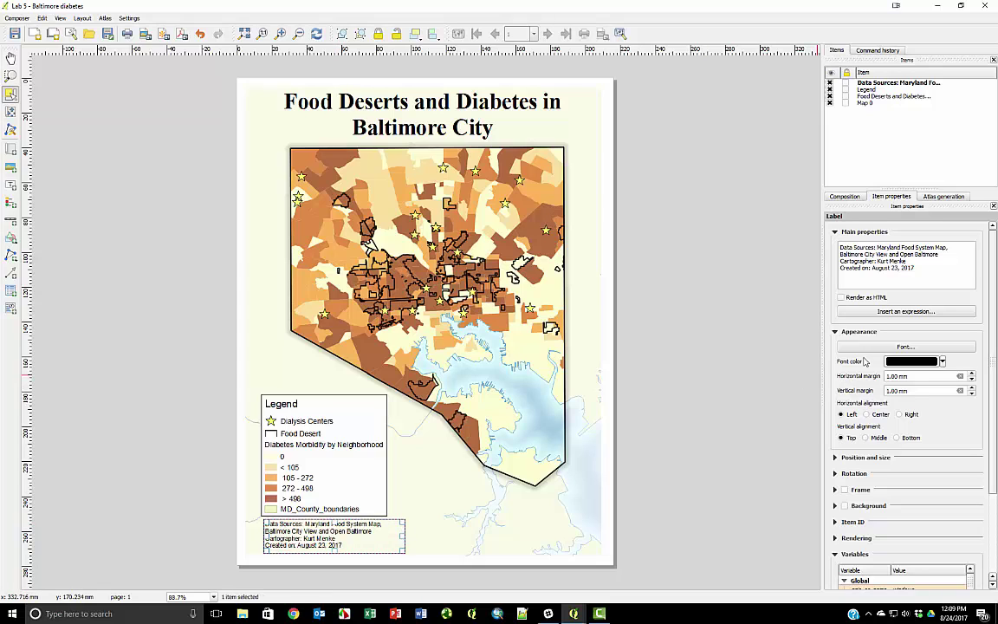
pyautogui.click(905, 346)
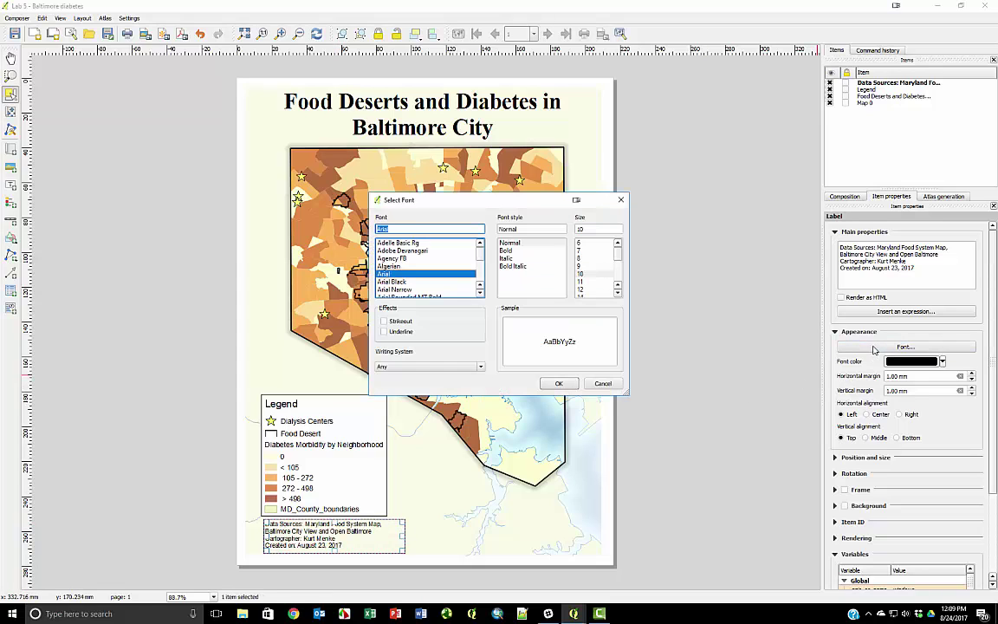
pyautogui.click(579, 259)
pyautogui.click(557, 383)
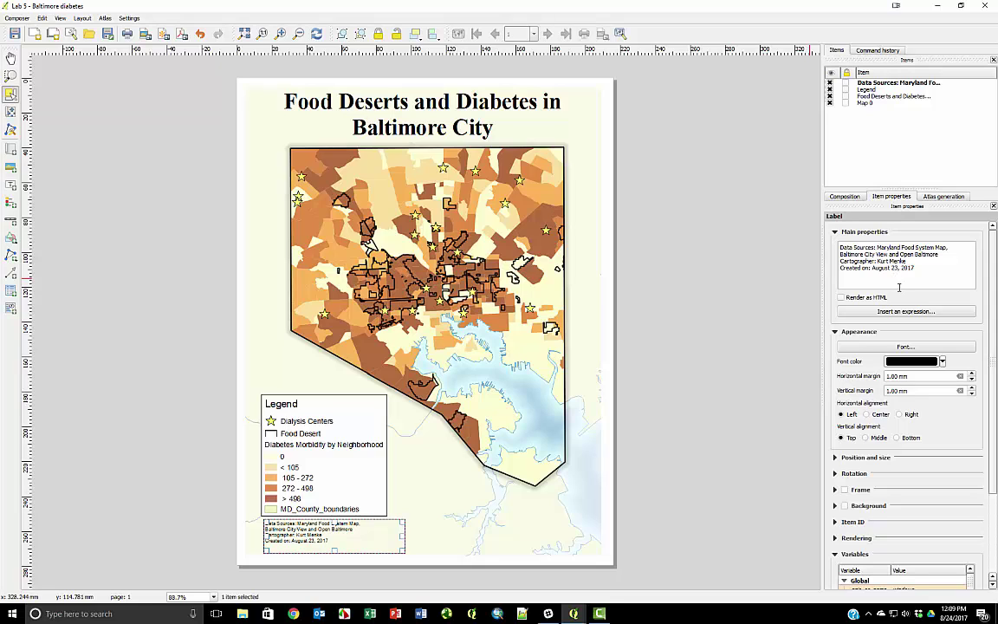
# Insert the expression concat('Created on: ', todate($now)) into the data source label's text
pyautogui.click(902, 312)
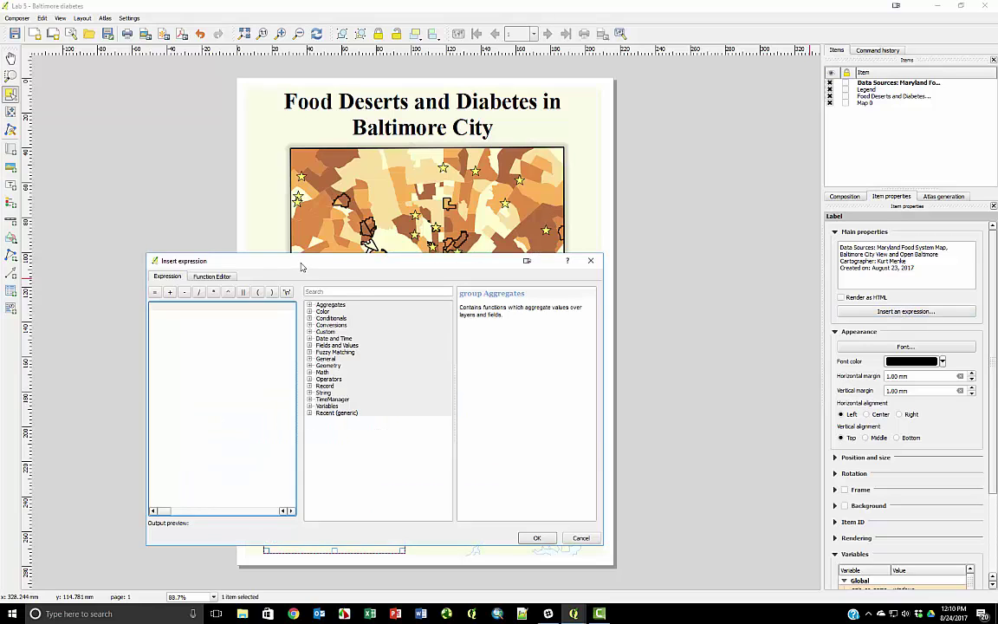
pyautogui.moveTo(301, 262); pyautogui.dragTo(363, 202)
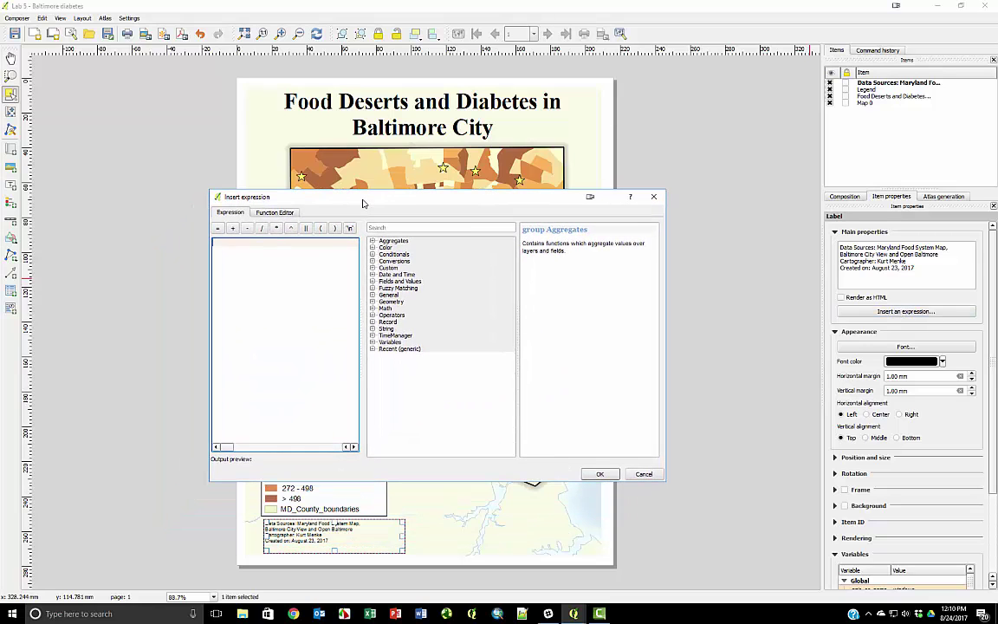
pyautogui.click(282, 245)
pyautogui.write("concat('Created on: ', todate($now))")
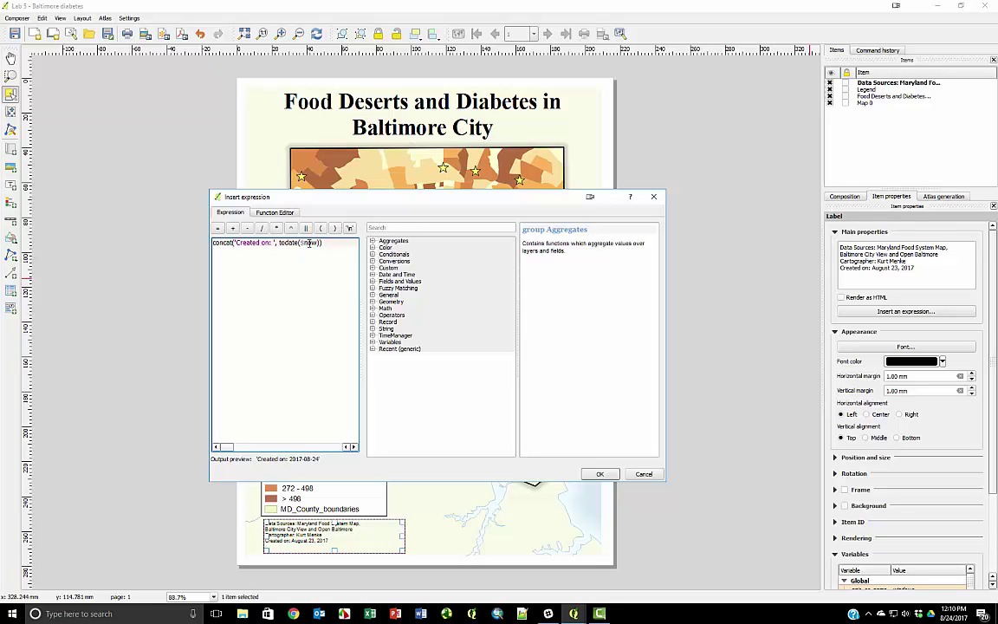
pyautogui.click(372, 275)
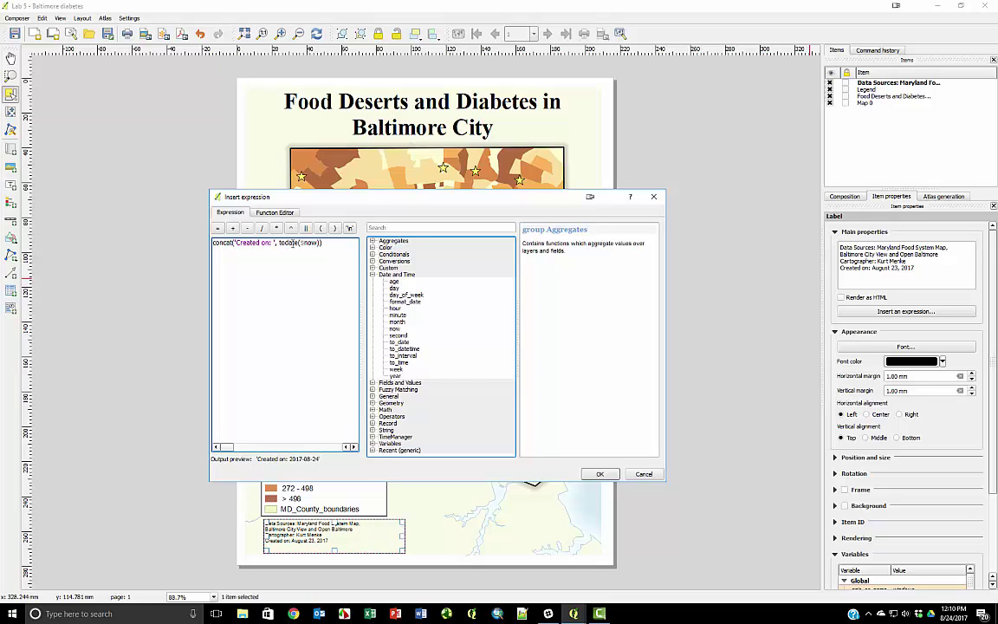
pyautogui.click(230, 243)
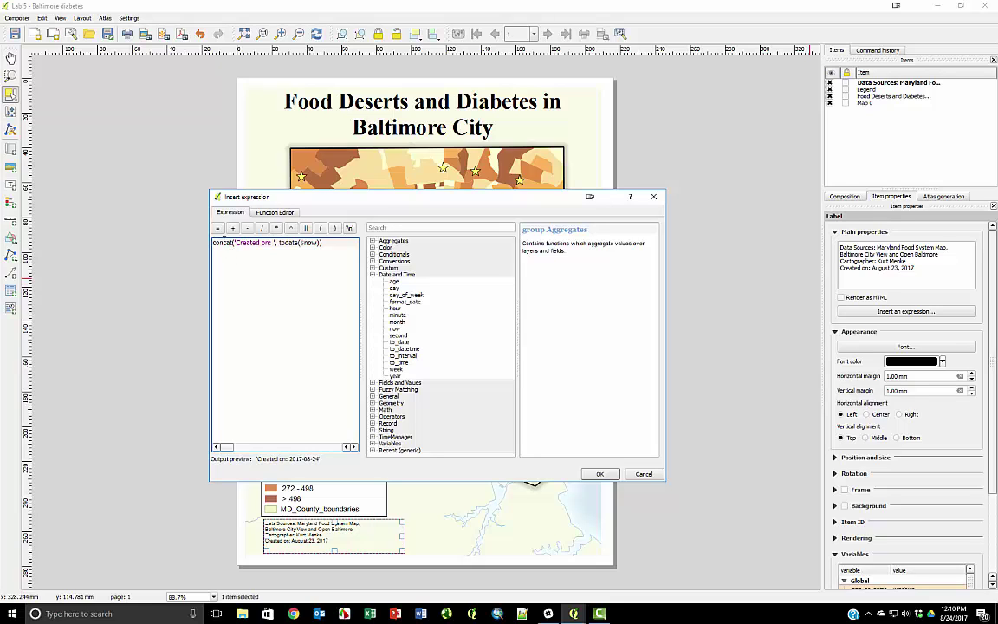
pyautogui.click(297, 244)
pyautogui.click(234, 242)
pyautogui.click(599, 474)
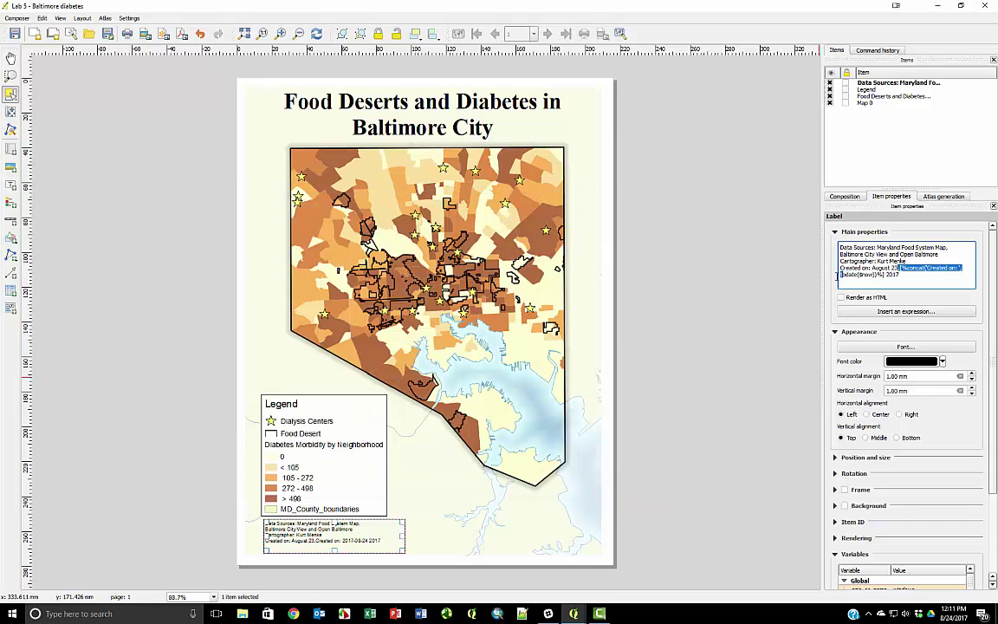
# Delete the manually written creation date around the expression in the label text, and shift the label slightly left to line up with the legend
pyautogui.moveTo(899, 268); pyautogui.dragTo(818, 265)
pyautogui.press('BackSpace')
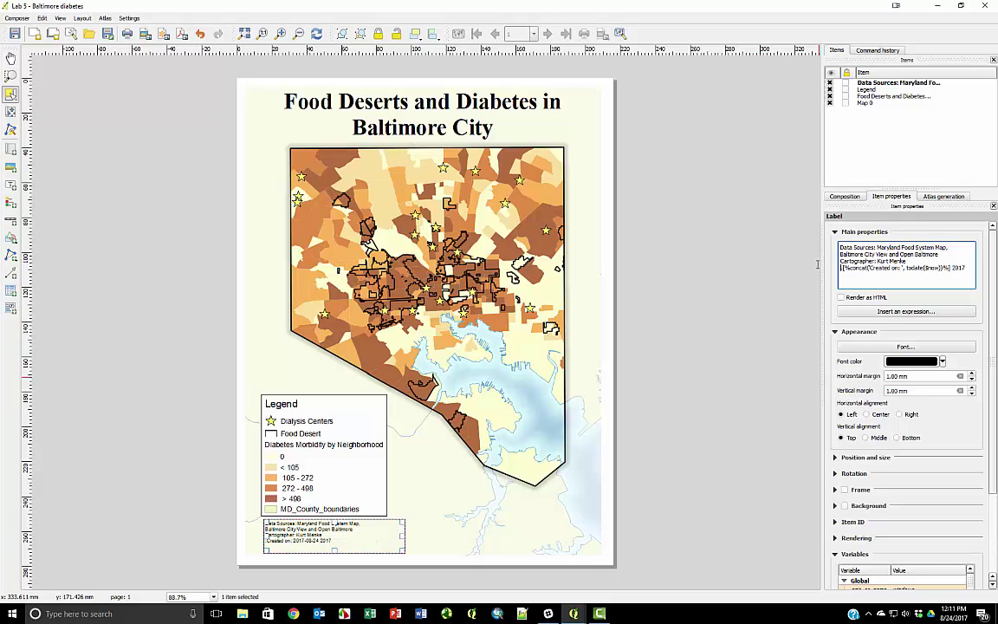
pyautogui.press('Delete')
pyautogui.press('End')
pyautogui.press('BackSpace')
pyautogui.press('BackSpace')
pyautogui.press('BackSpace')
pyautogui.press('BackSpace')
pyautogui.press('BackSpace')
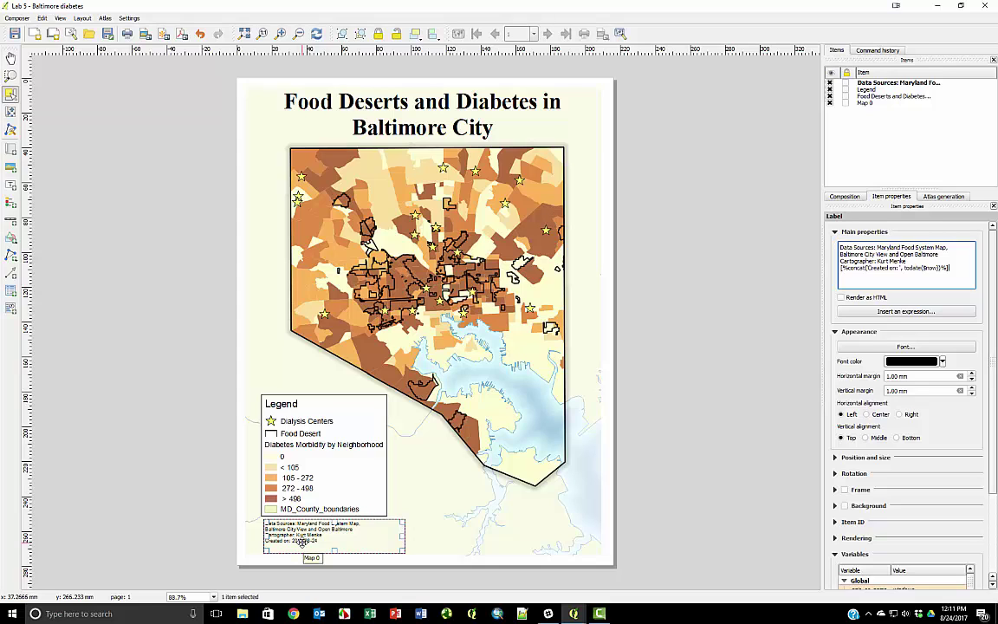
pyautogui.moveTo(301, 542); pyautogui.dragTo(302, 539)
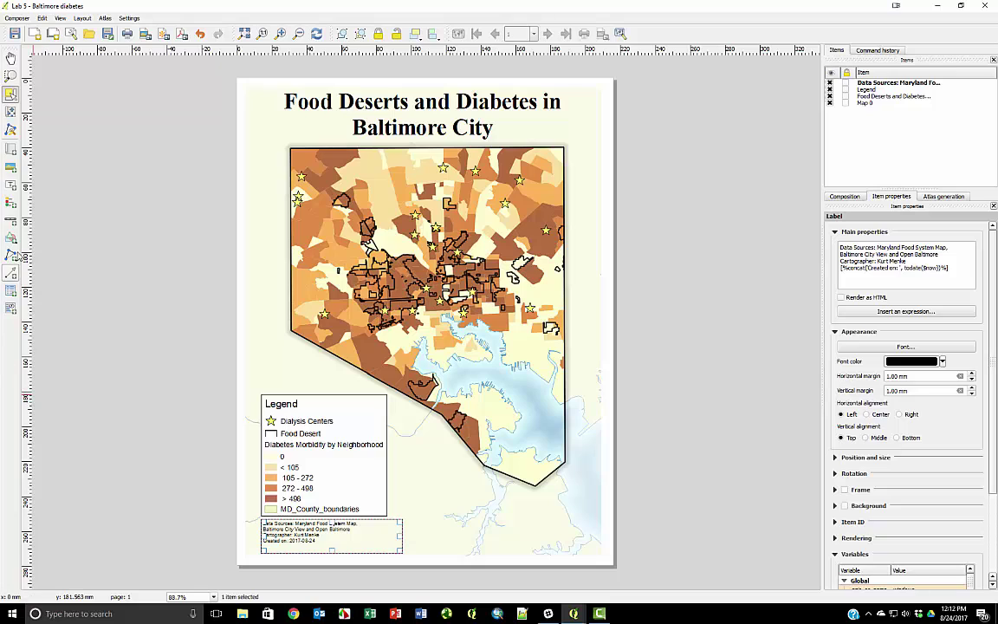
# Add a small picture inside the legend's lower right area and set its image to the NorthArrow_02.svg north arrow
pyautogui.click(10, 166)
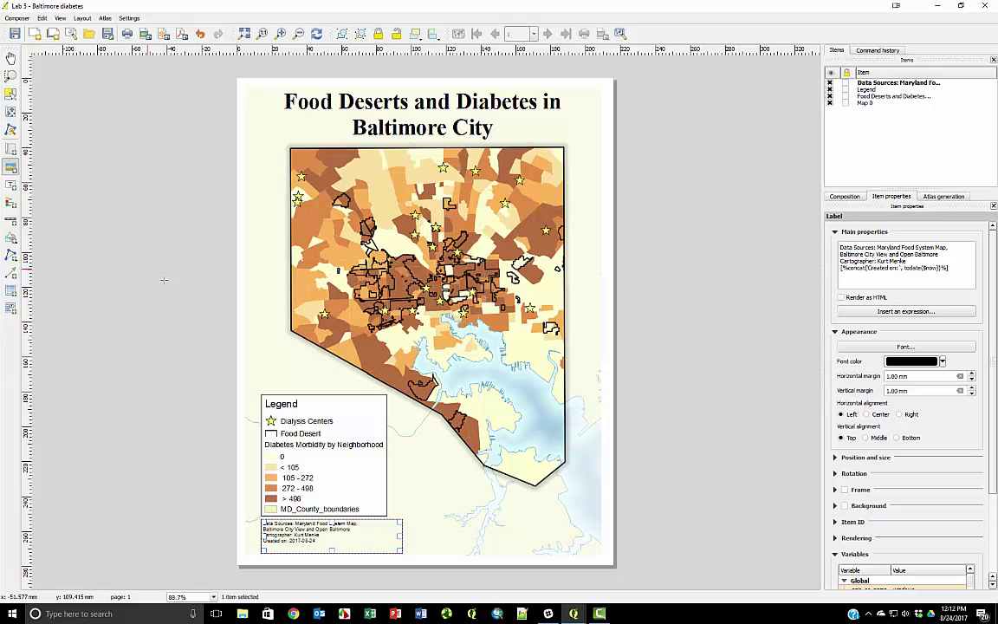
pyautogui.moveTo(356, 471); pyautogui.dragTo(377, 494)
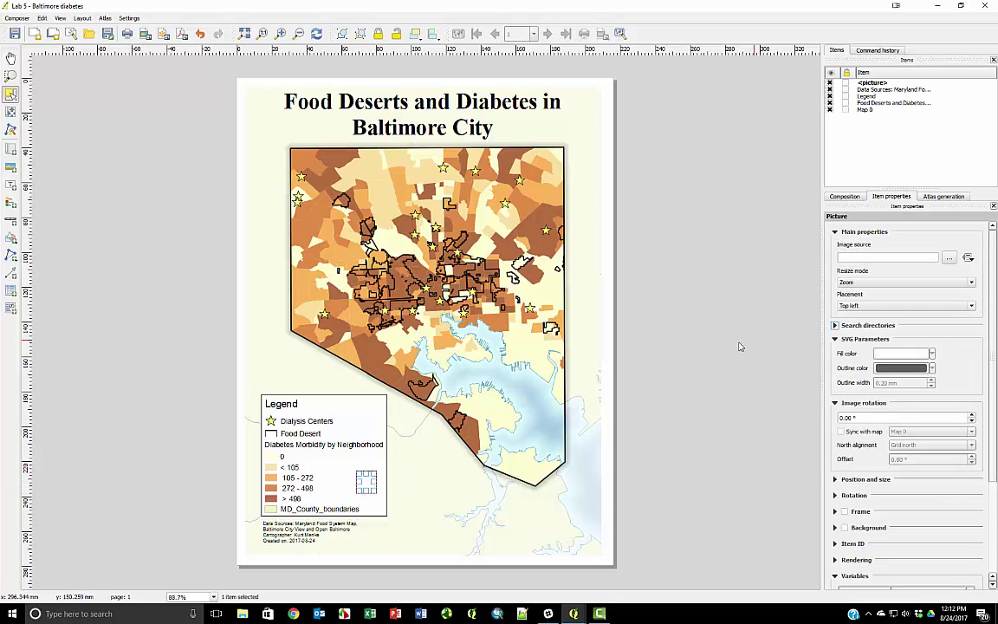
pyautogui.click(835, 326)
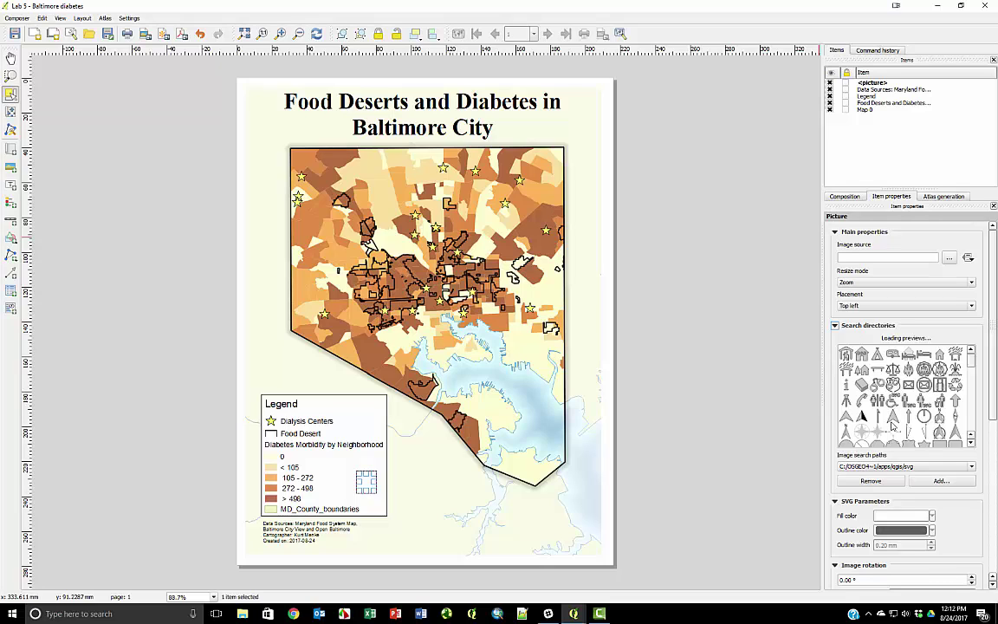
pyautogui.scroll(-2, 892, 425)
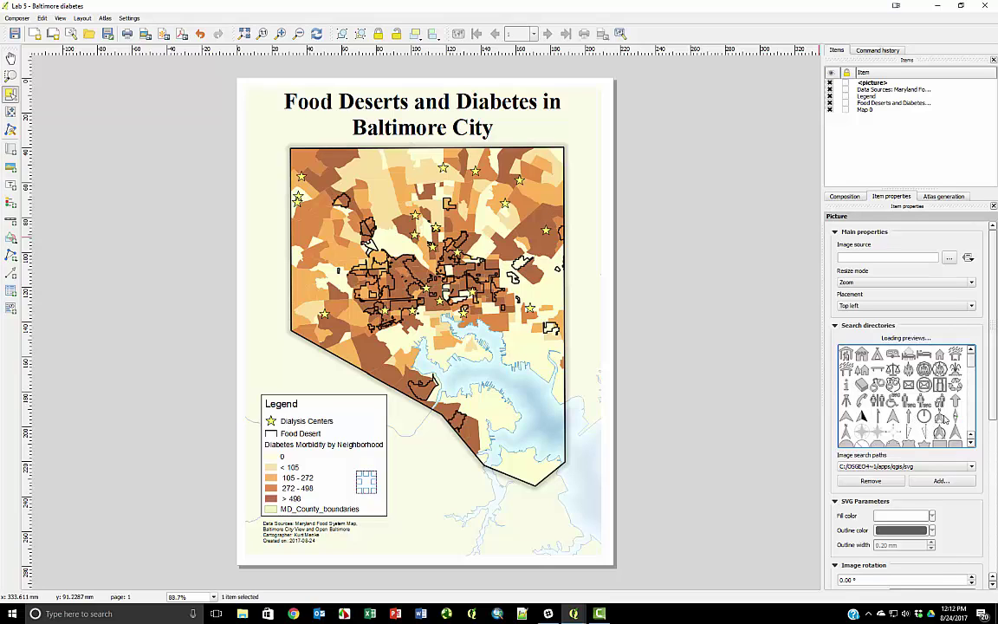
pyautogui.click(939, 416)
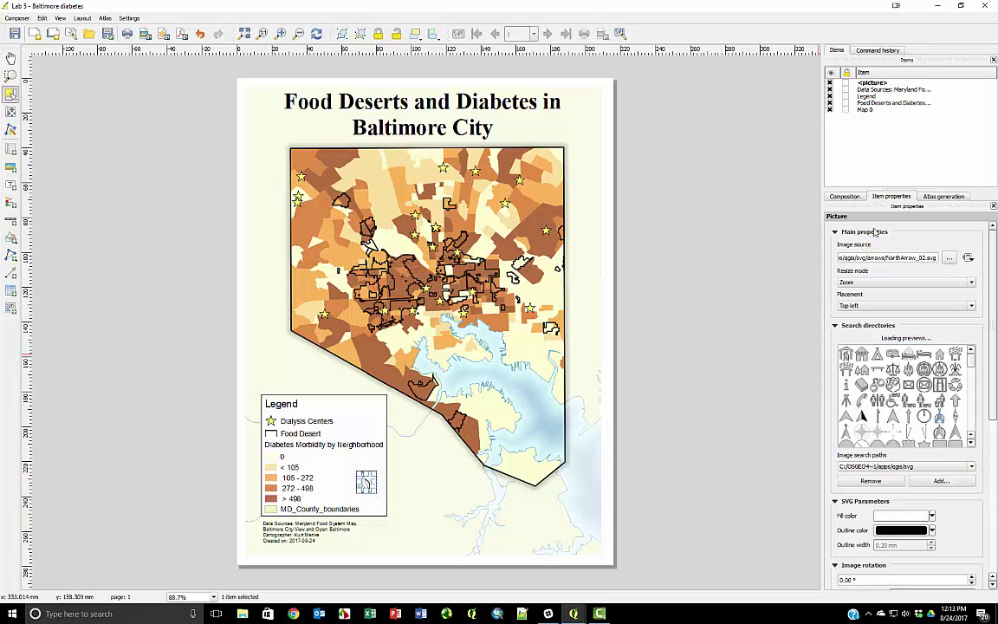
# Set the north arrow's resize mode to Zoom and resize frame, and move it to the legend's upper right corner
pyautogui.click(846, 284)
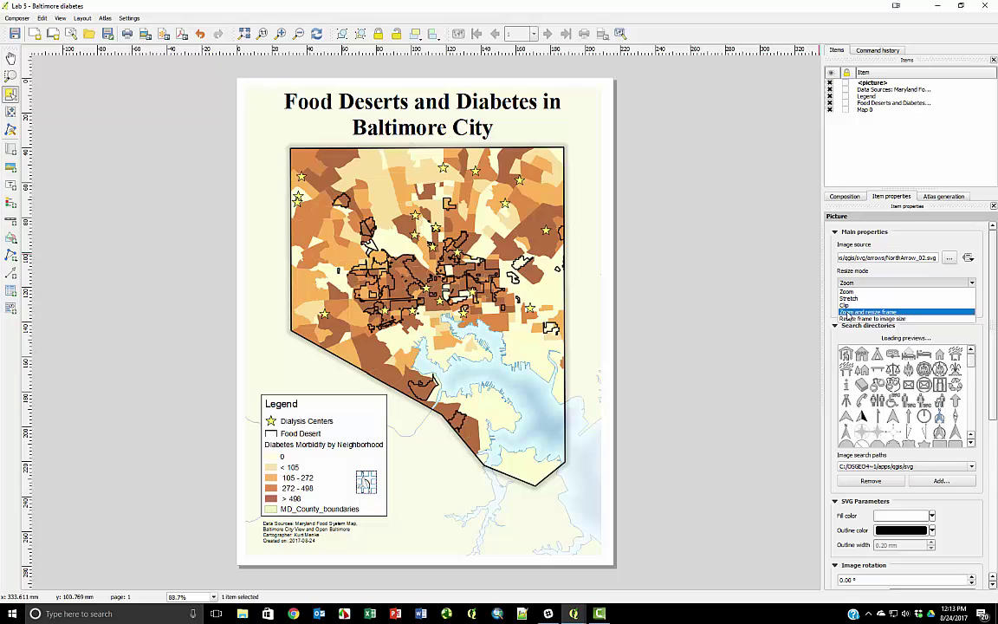
pyautogui.click(847, 313)
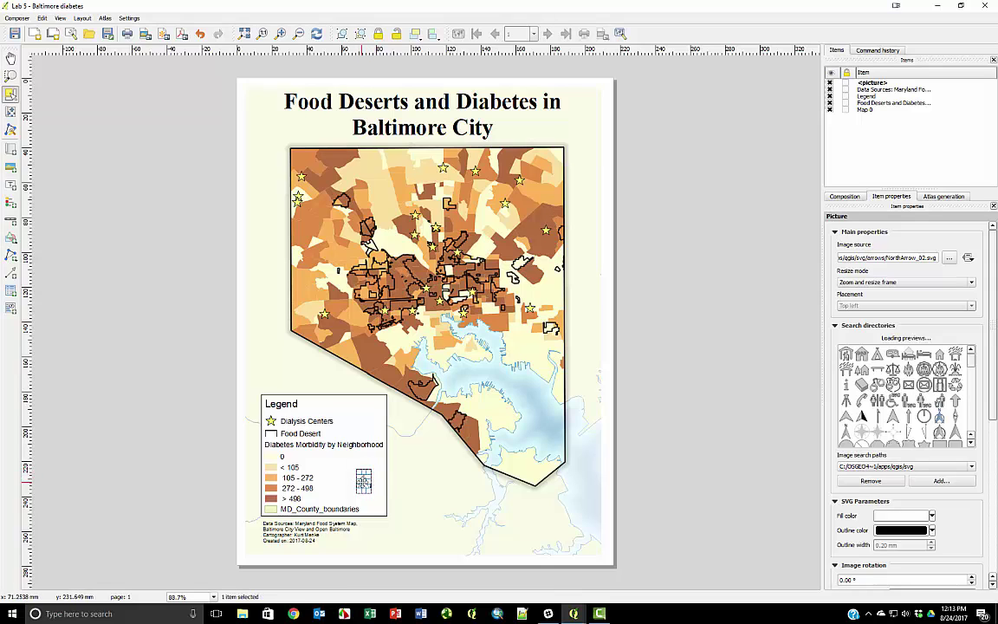
pyautogui.moveTo(364, 475); pyautogui.dragTo(371, 419)
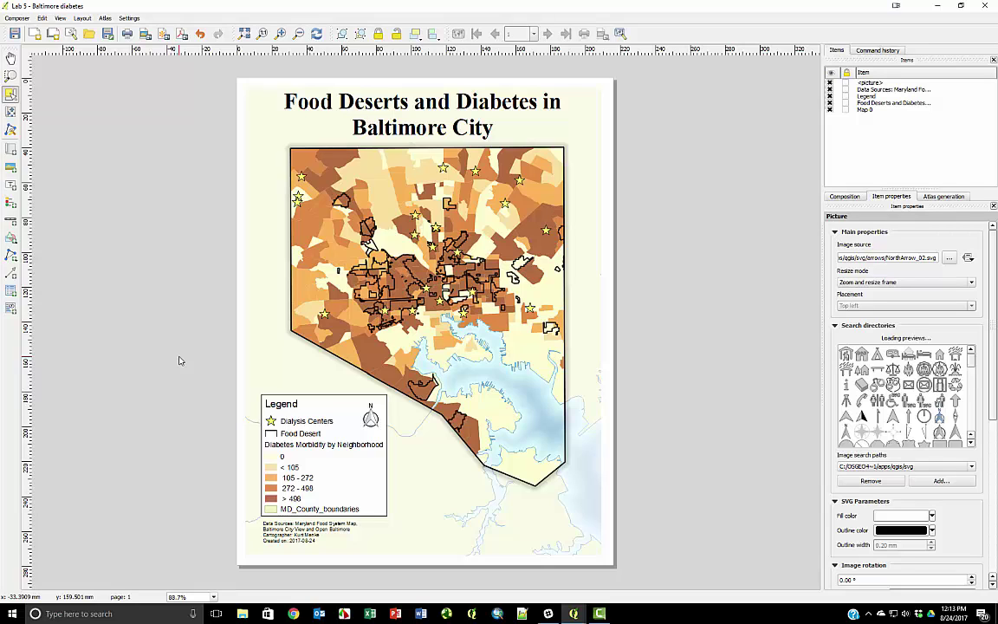
# Add a scale bar for Map 0 and place it just right of the data source label below the legend
pyautogui.click(10, 219)
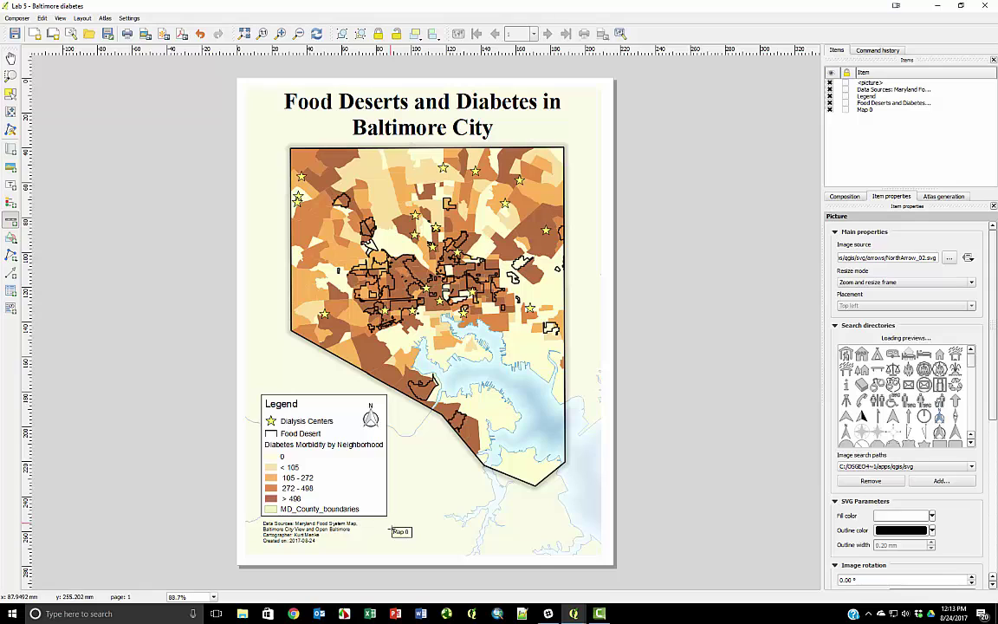
pyautogui.click(389, 533)
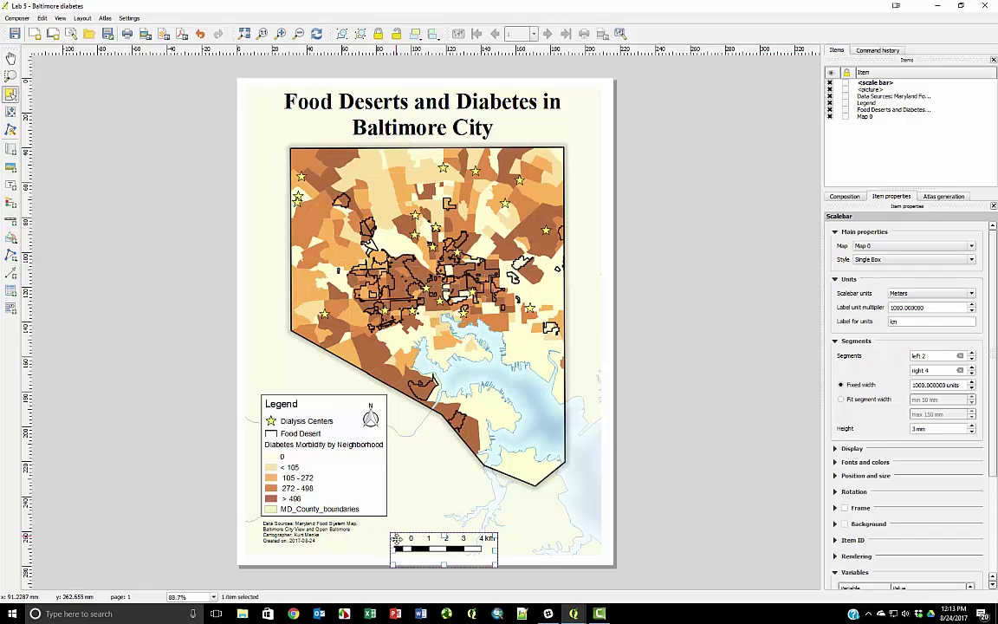
pyautogui.moveTo(422, 549); pyautogui.dragTo(410, 537)
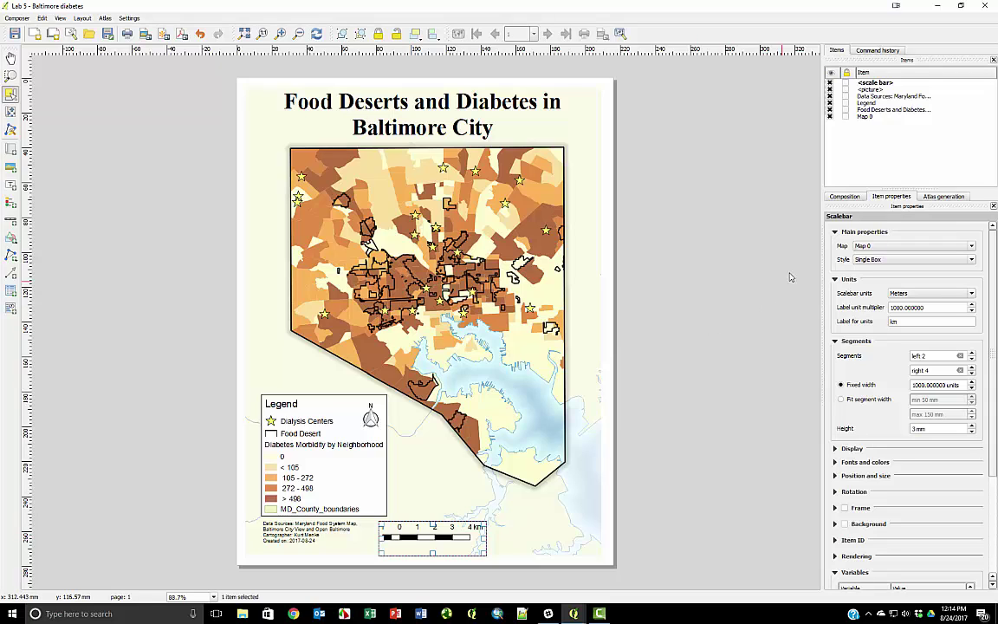
# Set the scale bar units to Feet with a label unit multiplier of 5280 for labels in miles
pyautogui.click(910, 294)
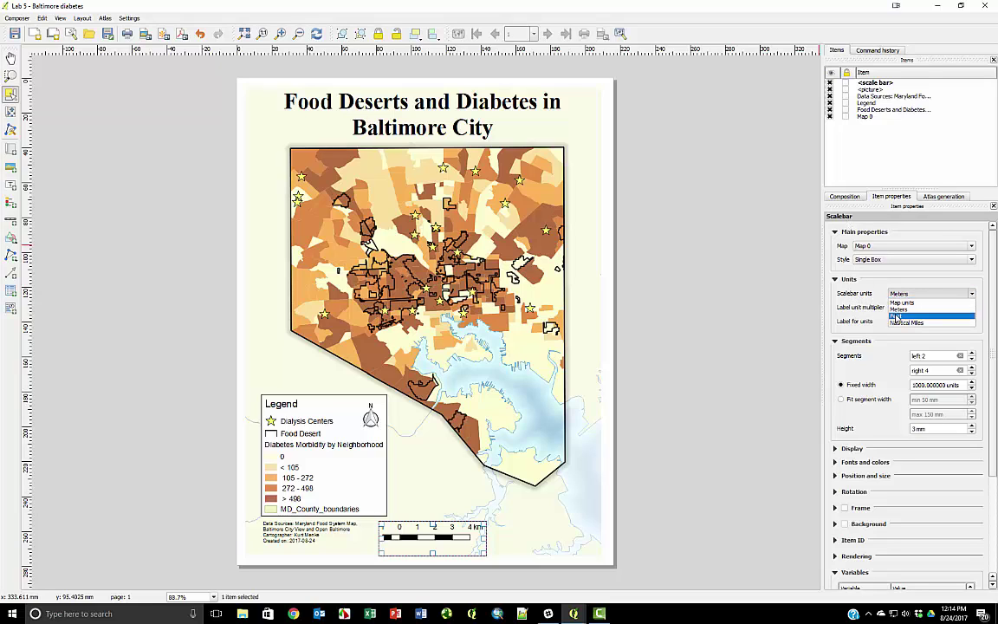
pyautogui.click(897, 316)
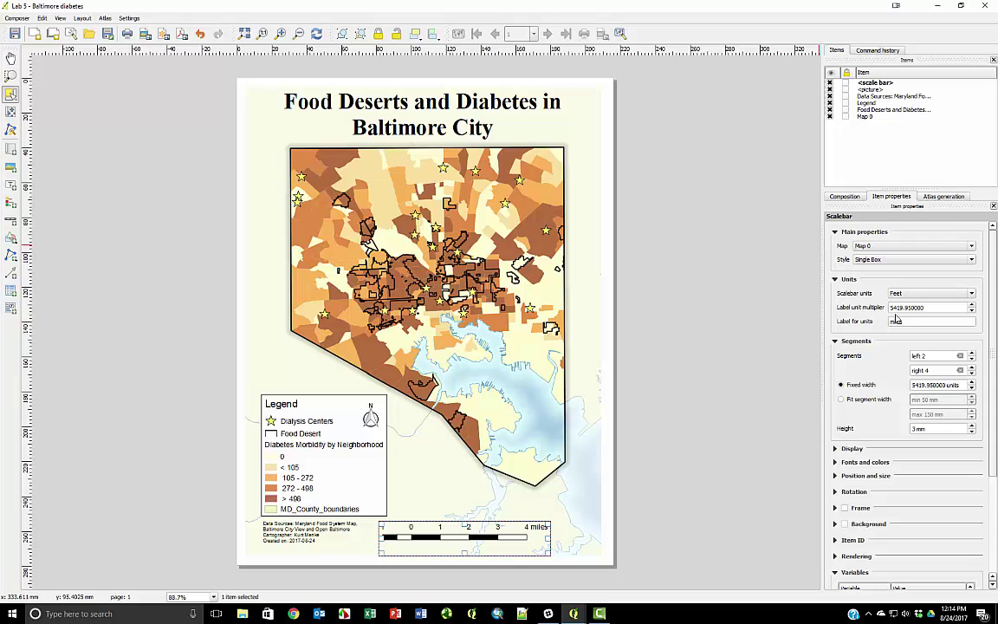
pyautogui.click(894, 321)
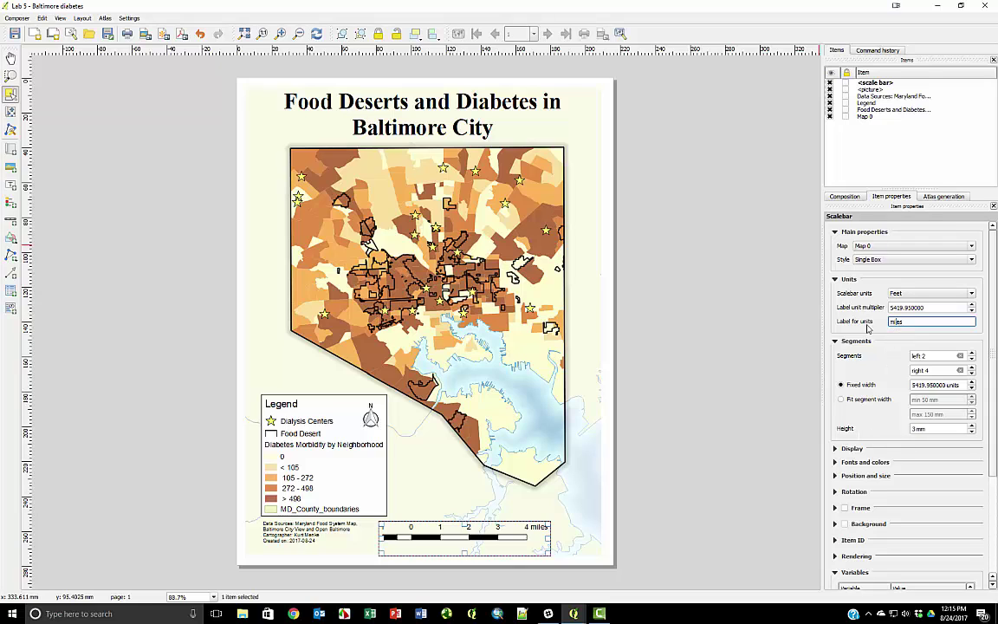
pyautogui.doubleClick(923, 307)
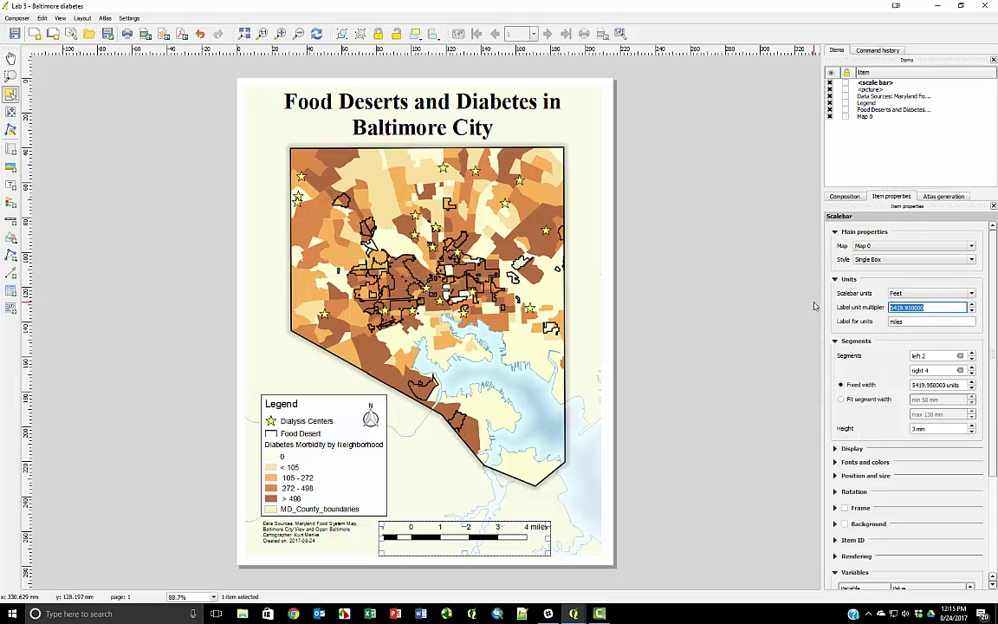
pyautogui.write('52')
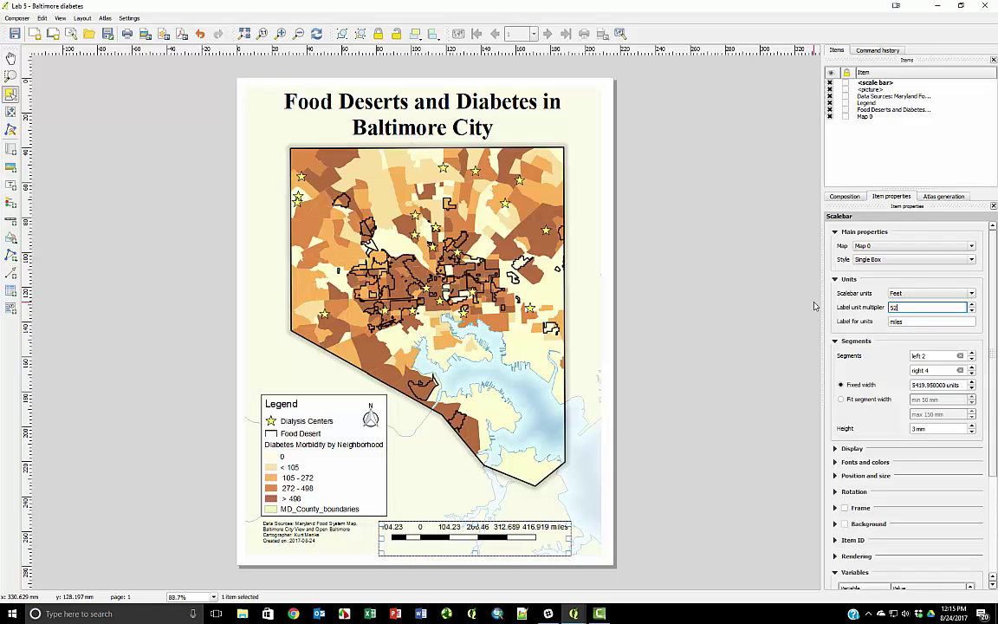
pyautogui.write('80')
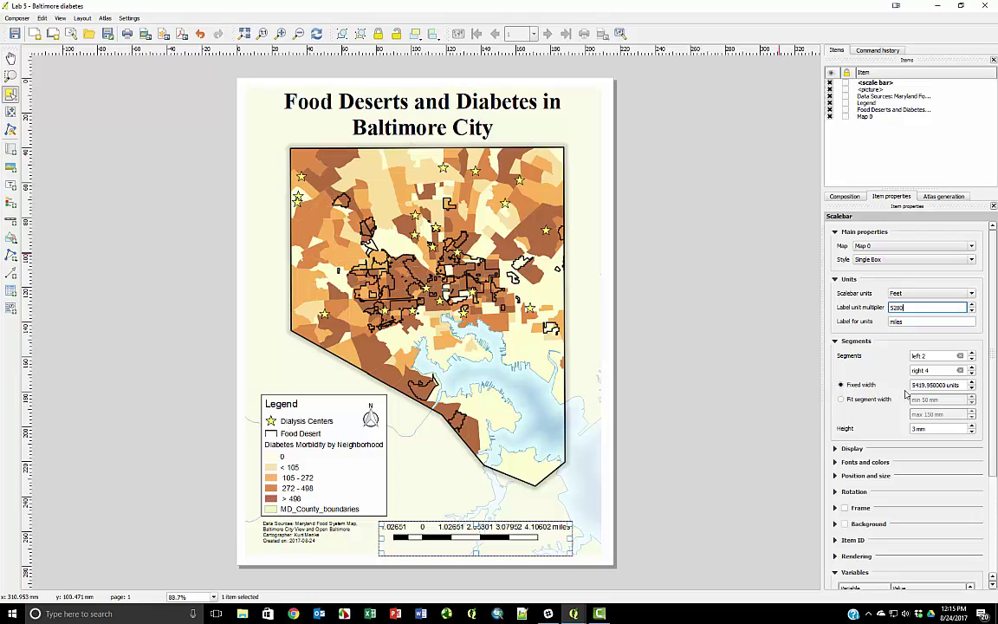
# Set the scale bar's fixed segment width to 5280 units
pyautogui.click(938, 384)
pyautogui.moveTo(940, 384); pyautogui.dragTo(875, 387)
pyautogui.write('52')
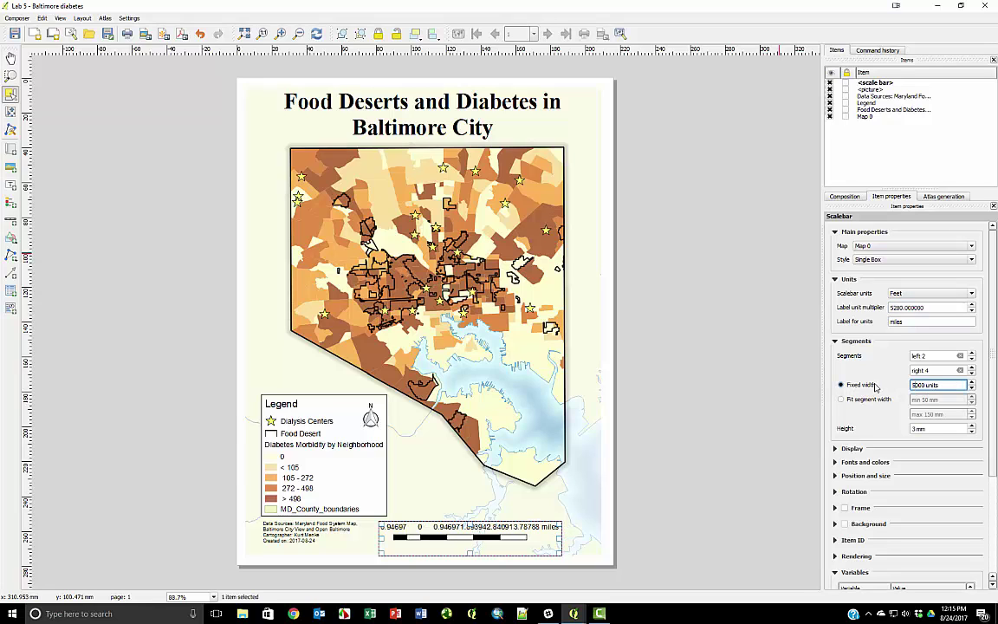
pyautogui.write('80')
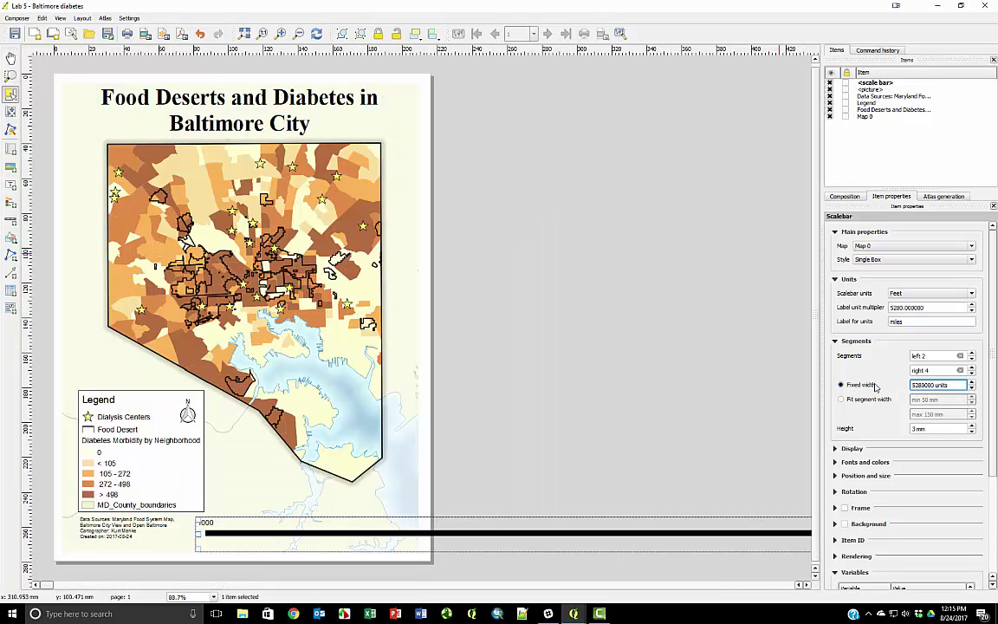
pyautogui.write('.')
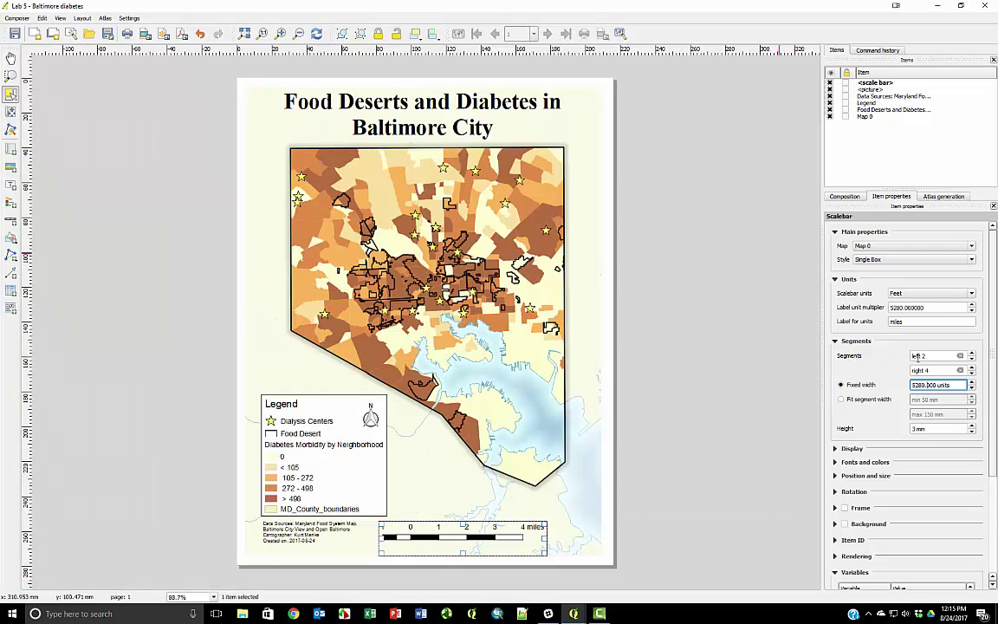
# Give the scale bar 1 left and 2 right segments and set its style to Line Ticks Middle
pyautogui.click(972, 359)
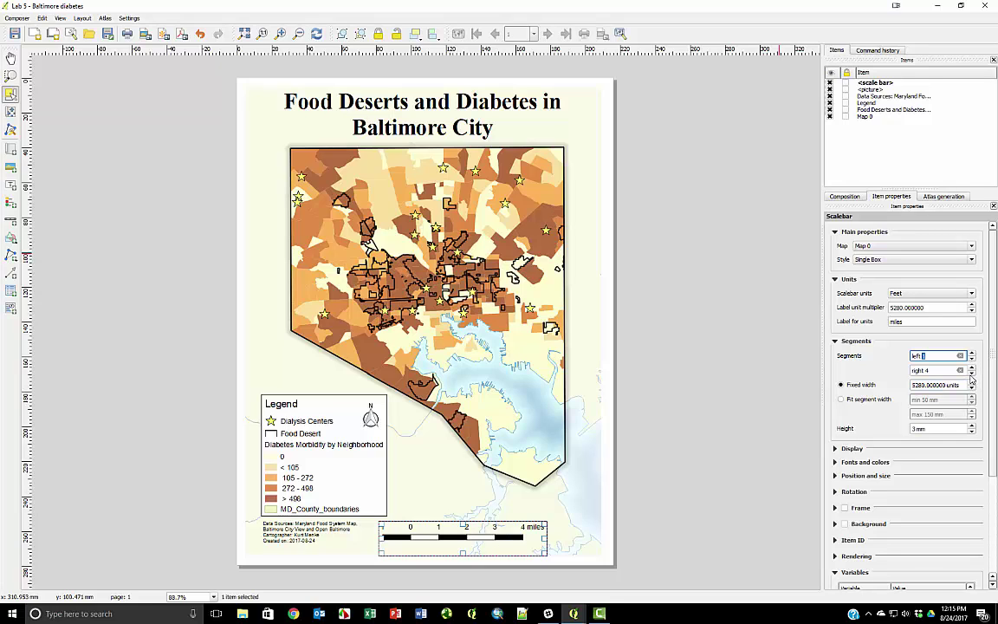
pyautogui.doubleClick(972, 373)
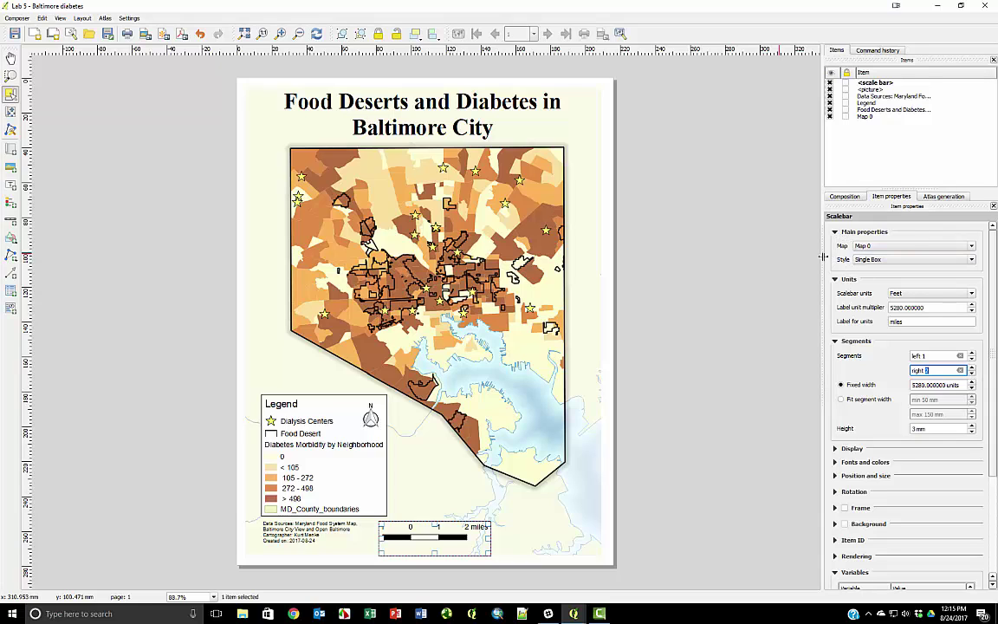
pyautogui.click(892, 260)
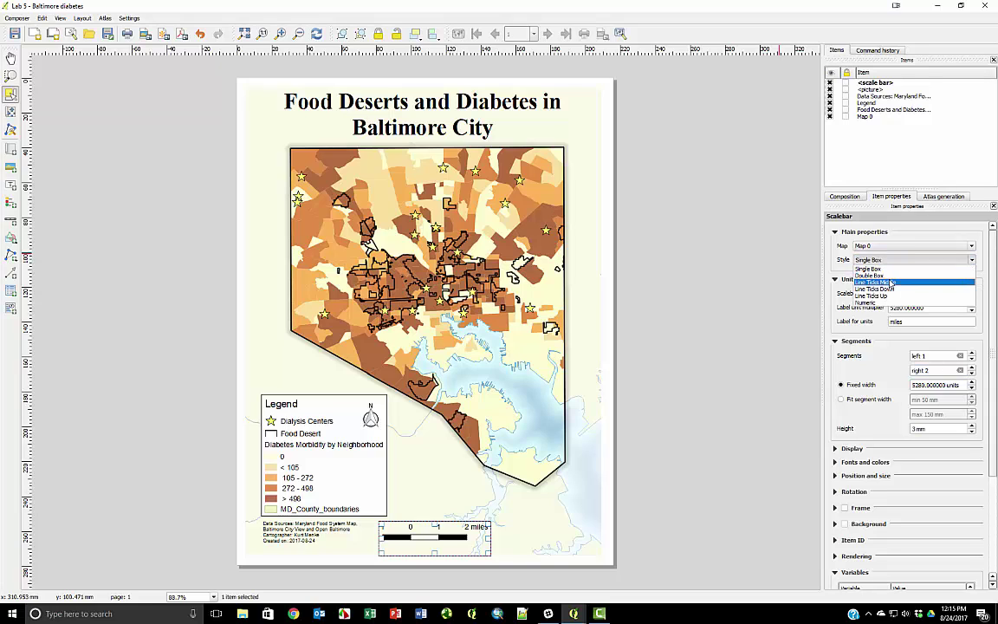
pyautogui.click(891, 283)
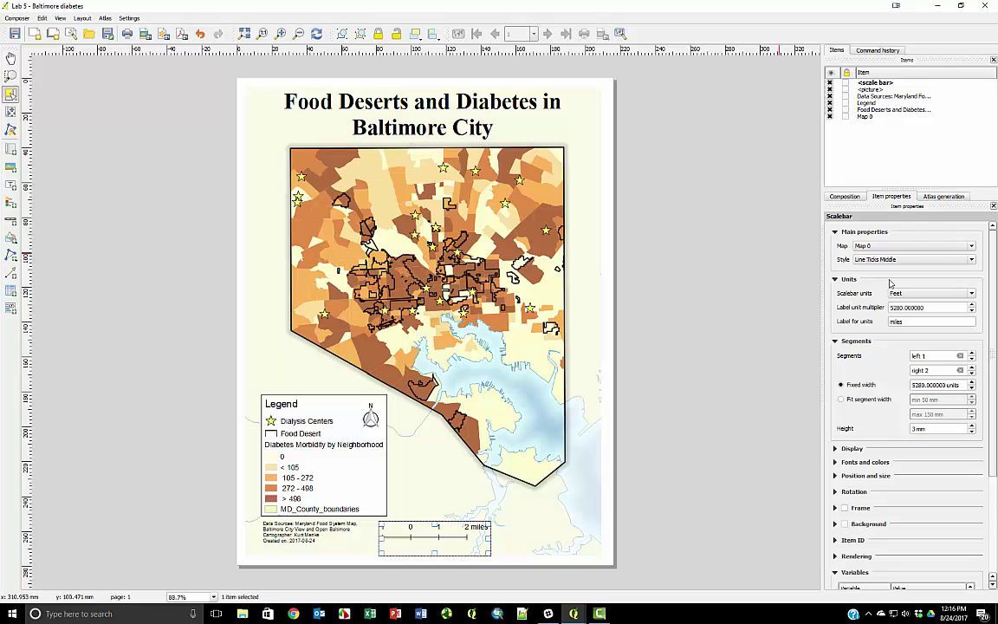
# Set the scale bar's font size to 10 and shift the bar slightly right, away from the data source label
pyautogui.click(836, 463)
pyautogui.click(905, 477)
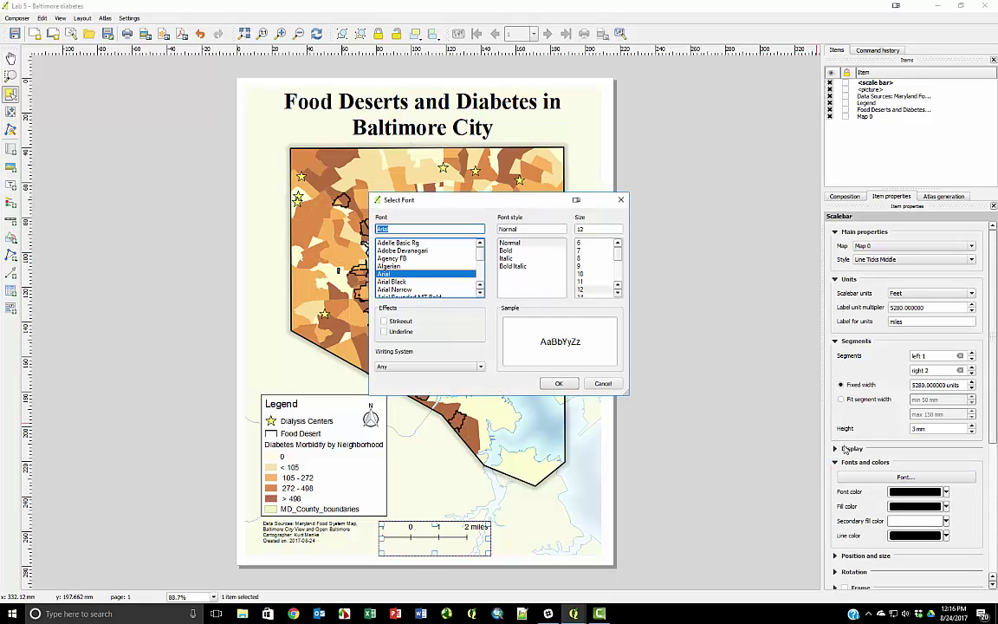
pyautogui.click(596, 274)
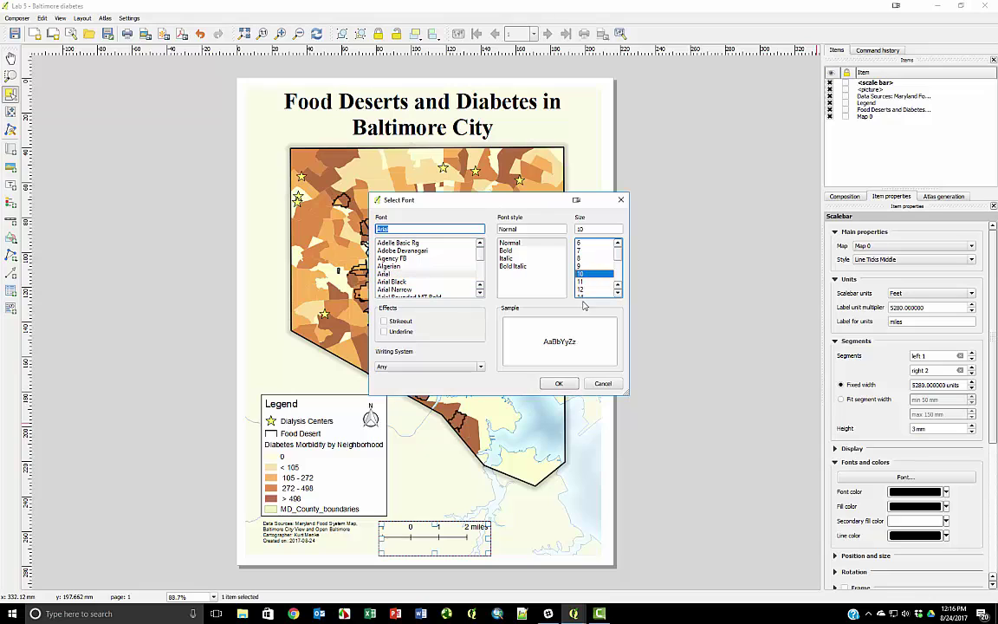
pyautogui.click(560, 383)
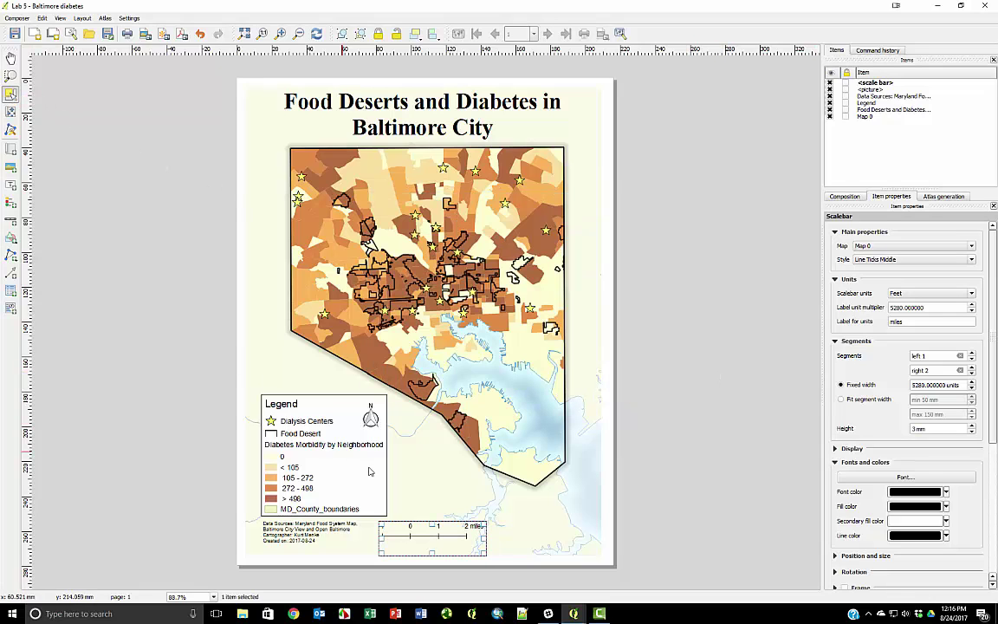
pyautogui.moveTo(417, 524)
pyautogui.mouseDown()
pyautogui.moveTo(412, 531)
pyautogui.moveTo(427, 531)
pyautogui.mouseUp()
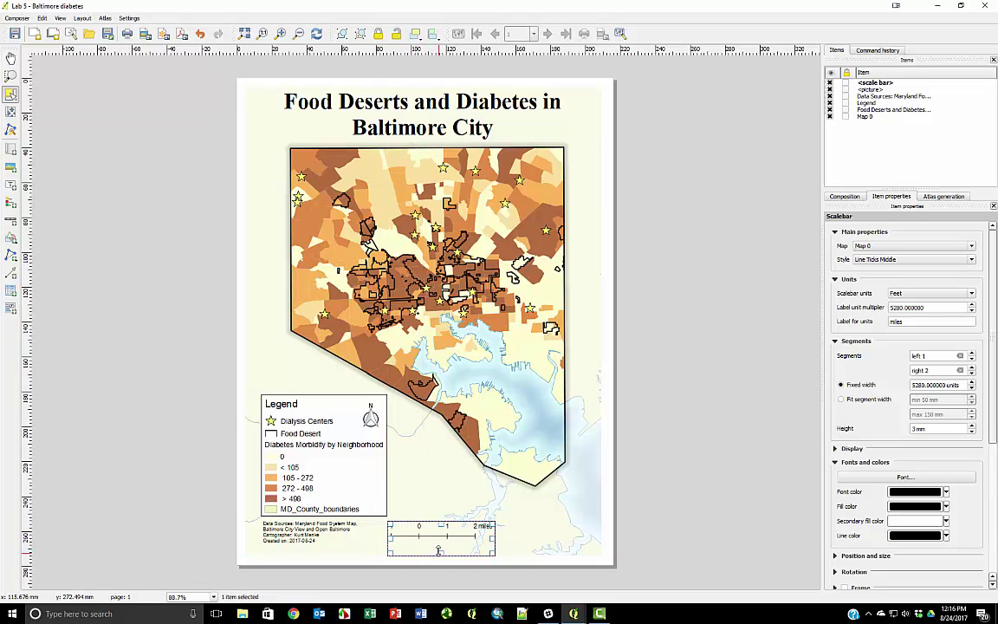
# Enable a frame around the main map and set its thickness to 1.00 mm
pyautogui.click(399, 445)
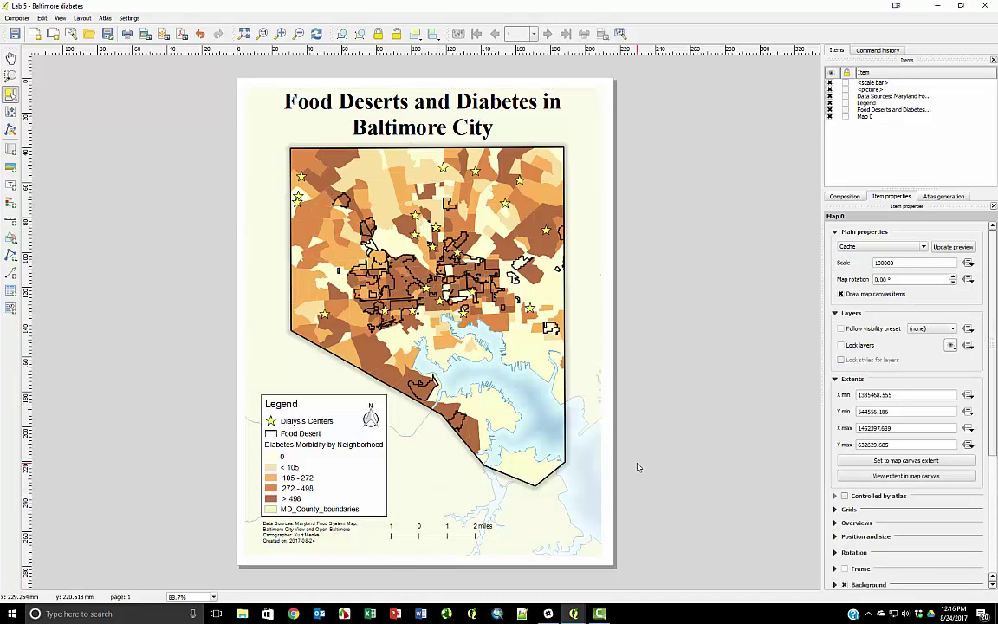
pyautogui.click(557, 499)
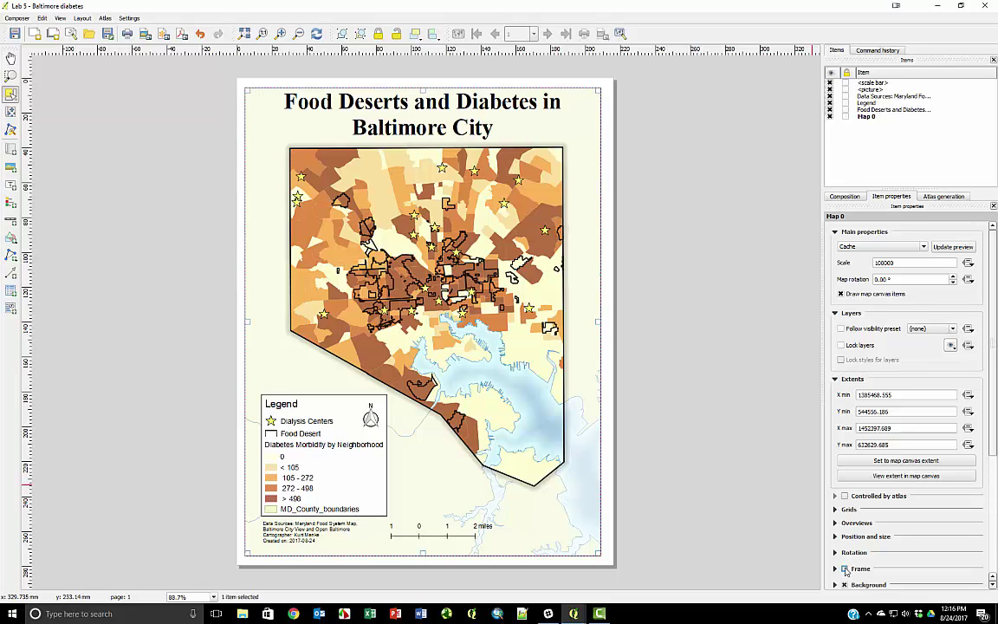
pyautogui.click(844, 570)
pyautogui.scroll(-3, 960, 448)
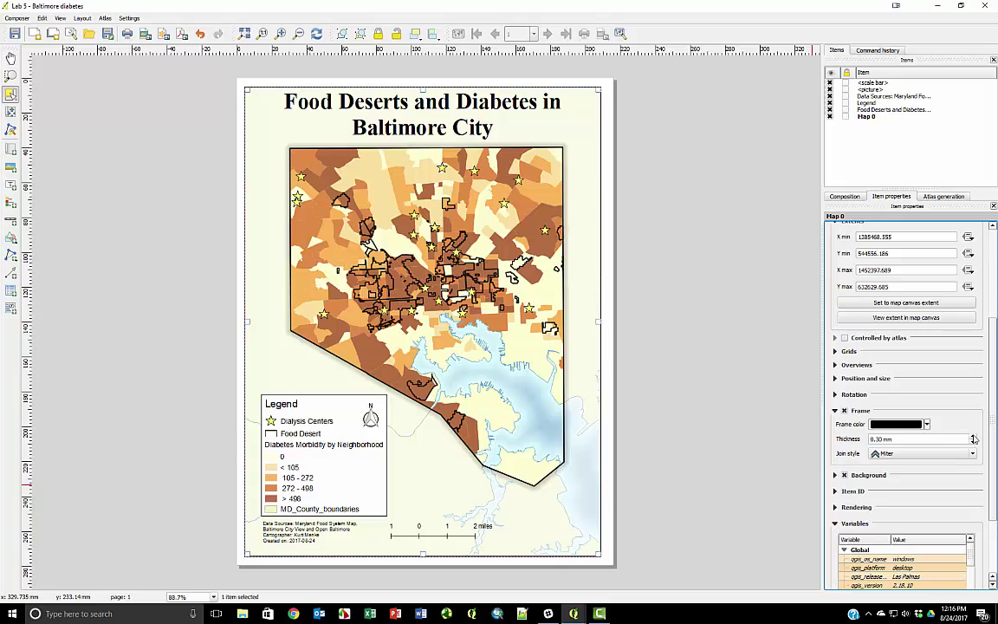
pyautogui.click(974, 437)
pyautogui.click(974, 437)
pyautogui.click(974, 436)
pyautogui.click(974, 437)
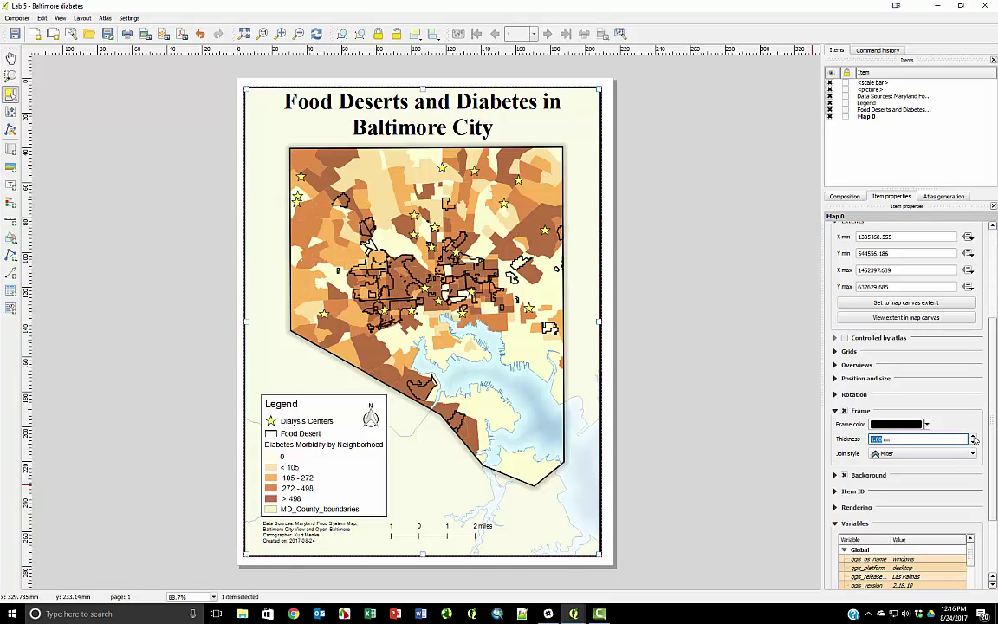